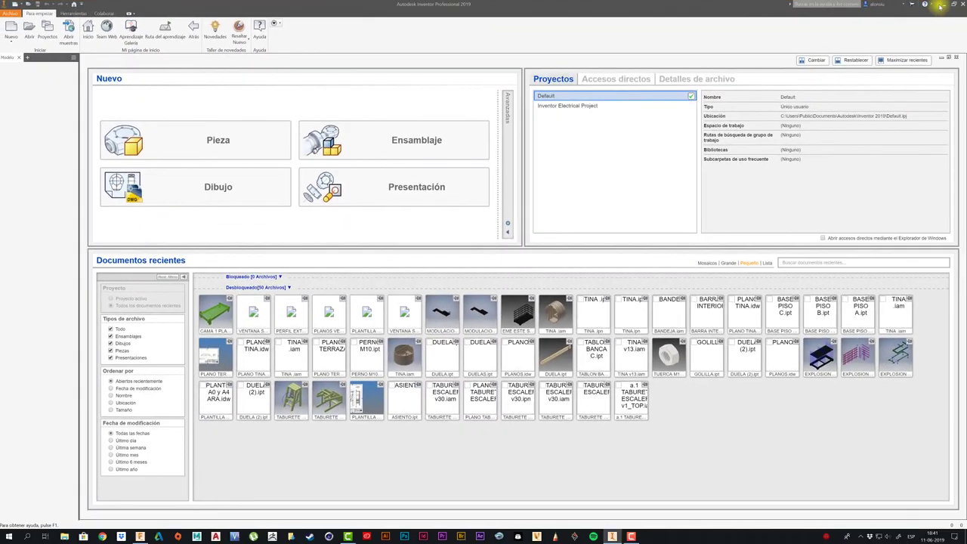
Minimize Inventor's start screen with the Pieza, Ensamblaje, Dibujo and Presentación templates to reveal the desktop.
click(937, 5)
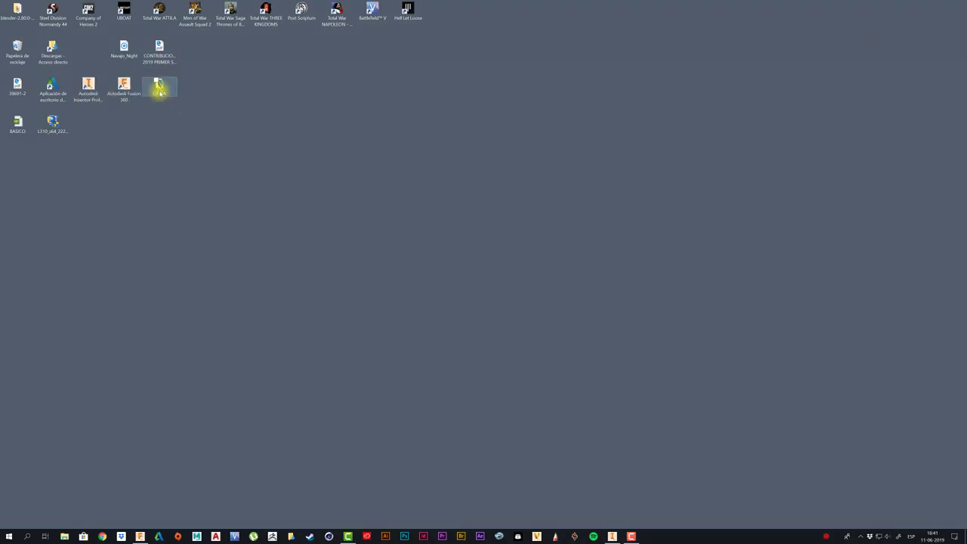
Open the CAMA folder and load the CAMA 1 PLAZA bed assembly in Inventor.
double_click(160, 89)
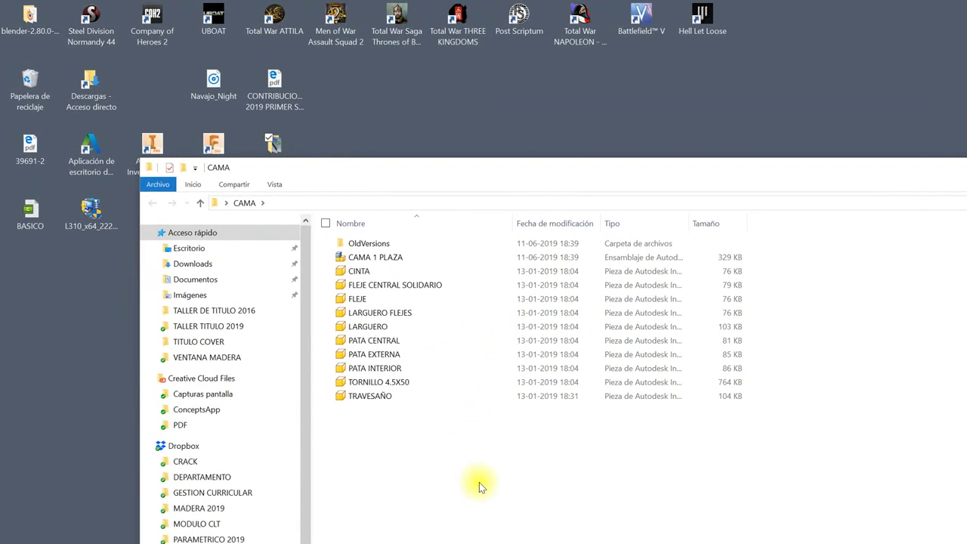
click(393, 259)
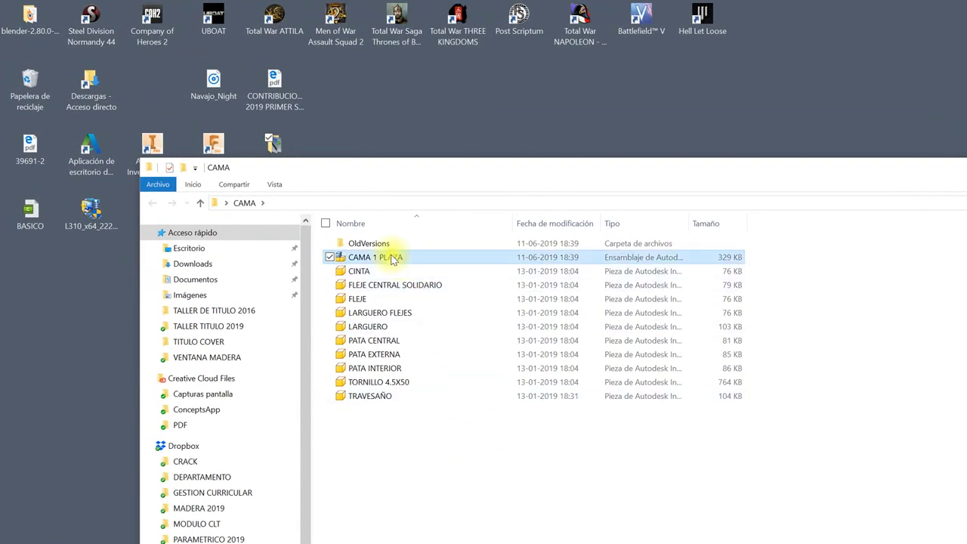
mouse_move(359, 292)
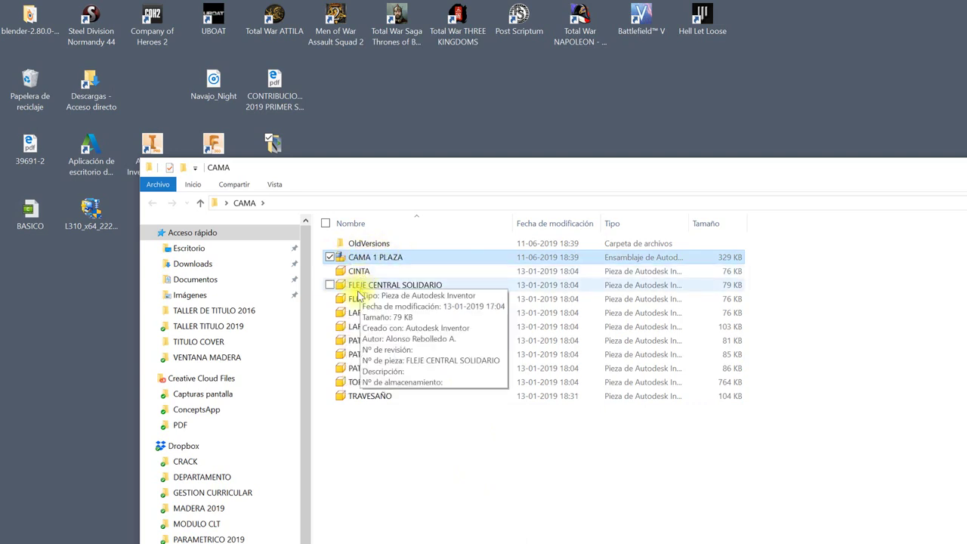
click(444, 475)
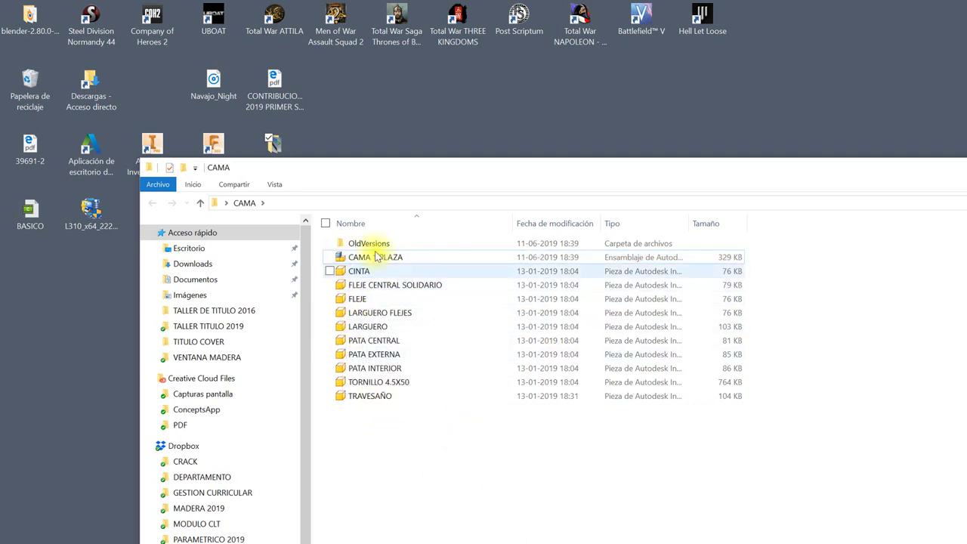
double_click(375, 257)
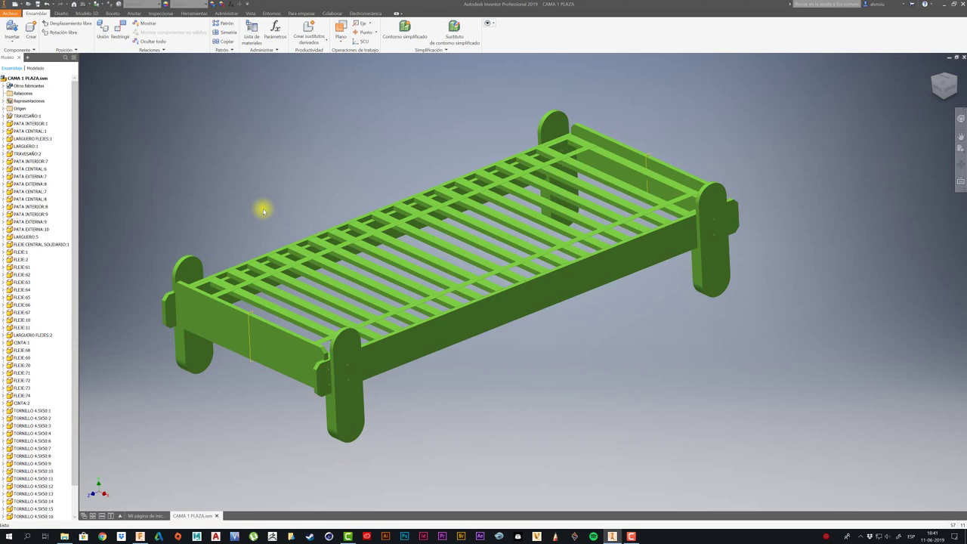
Select TRAVESAÑO:1, widen the model browser, then minimize Inventor back to the CAMA folder.
click(234, 329)
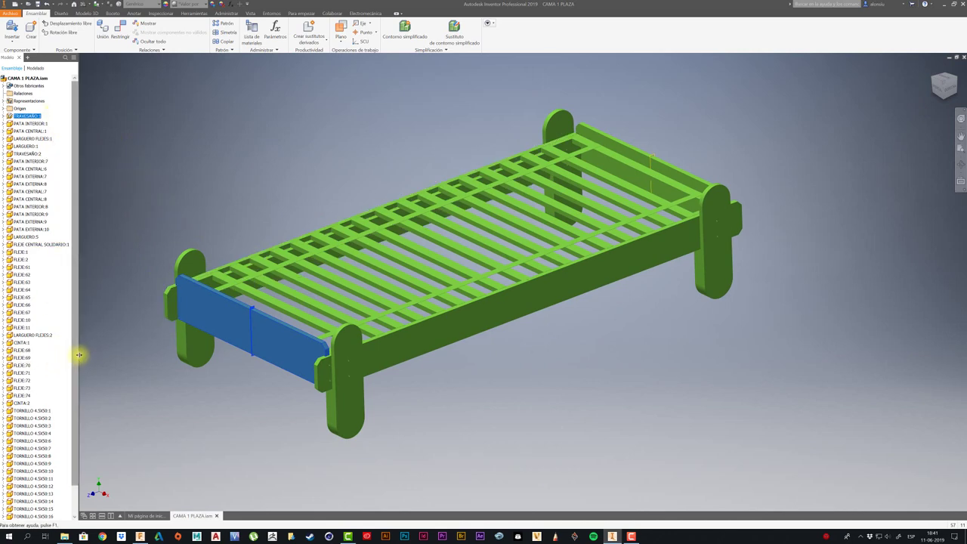
drag(78, 354, 126, 348)
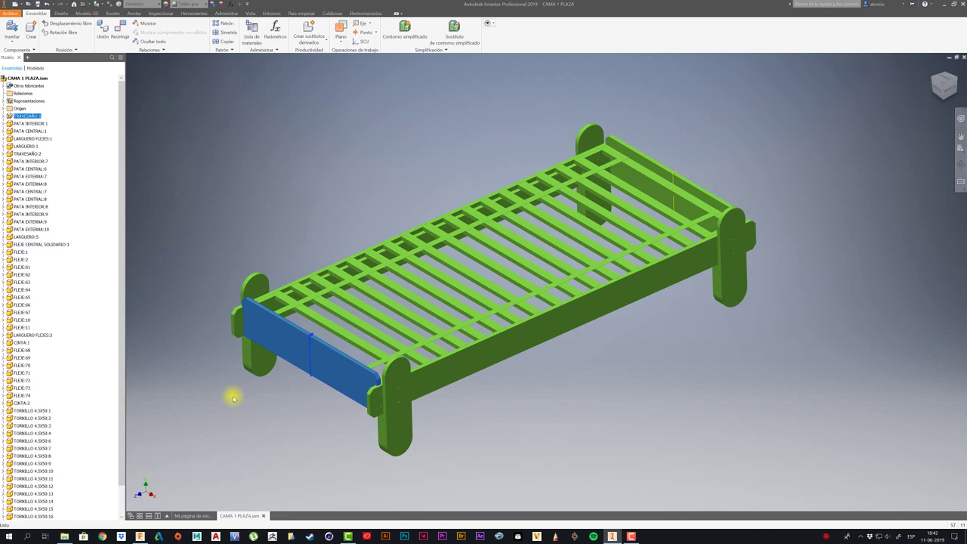
click(281, 408)
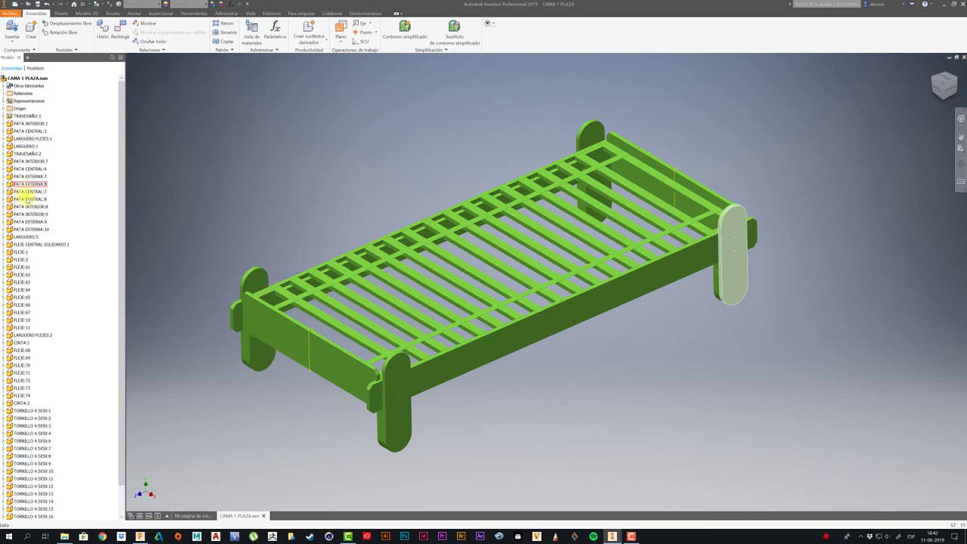
click(940, 4)
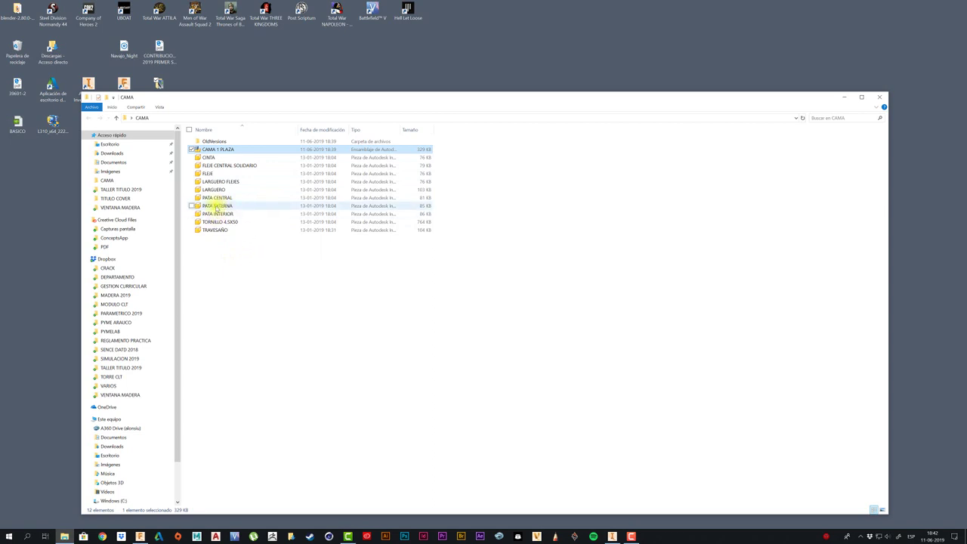
mouse_move(216, 206)
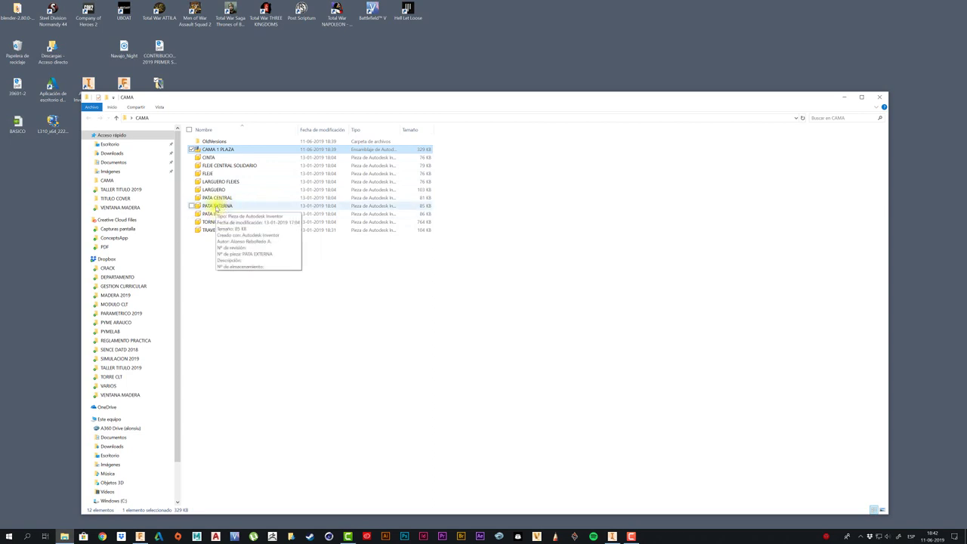
Delete the PATA EXTERNA part file from the CAMA folder.
click(217, 207)
right_click(217, 206)
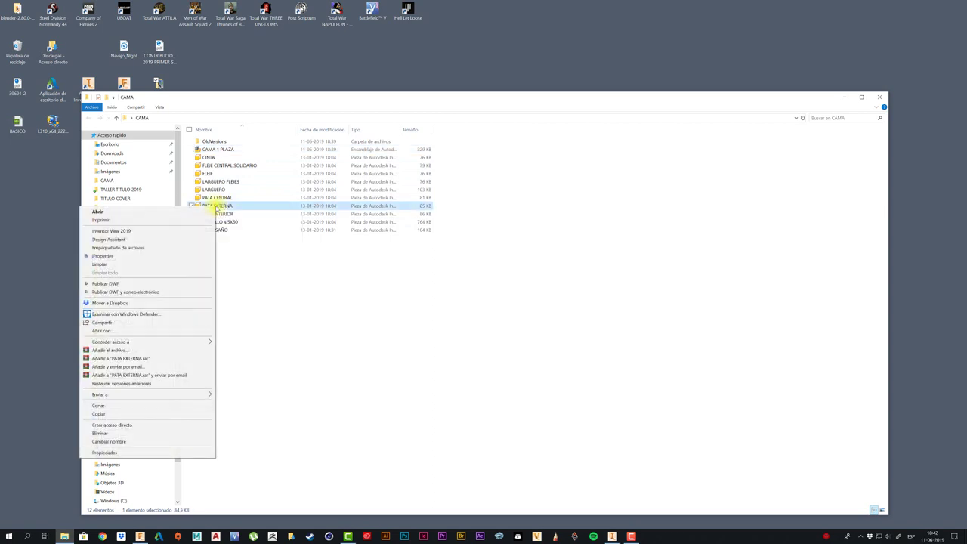
click(130, 433)
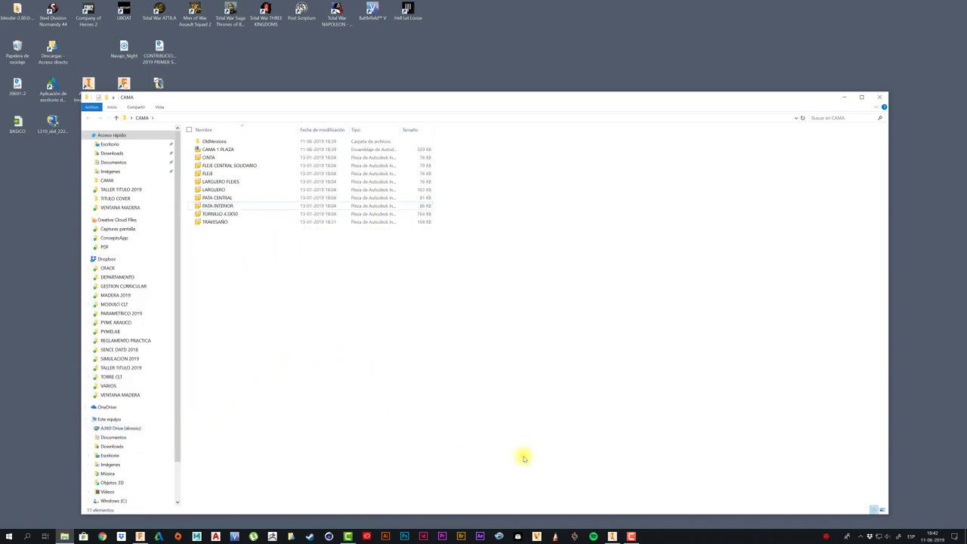
Reopen CAMA 1 PLAZA, cancel the Resolver vínculo prompt for the missing part, and minimize Inventor.
click(612, 535)
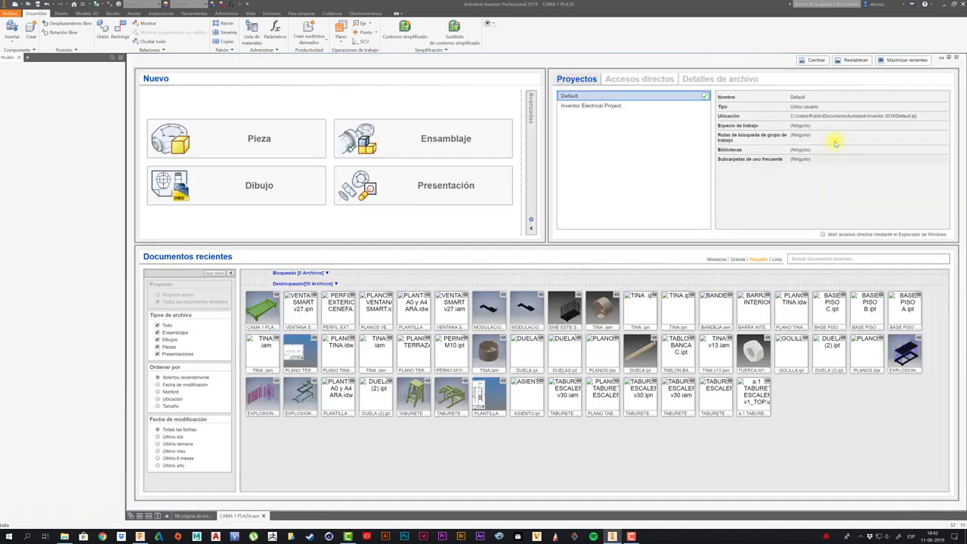
click(944, 4)
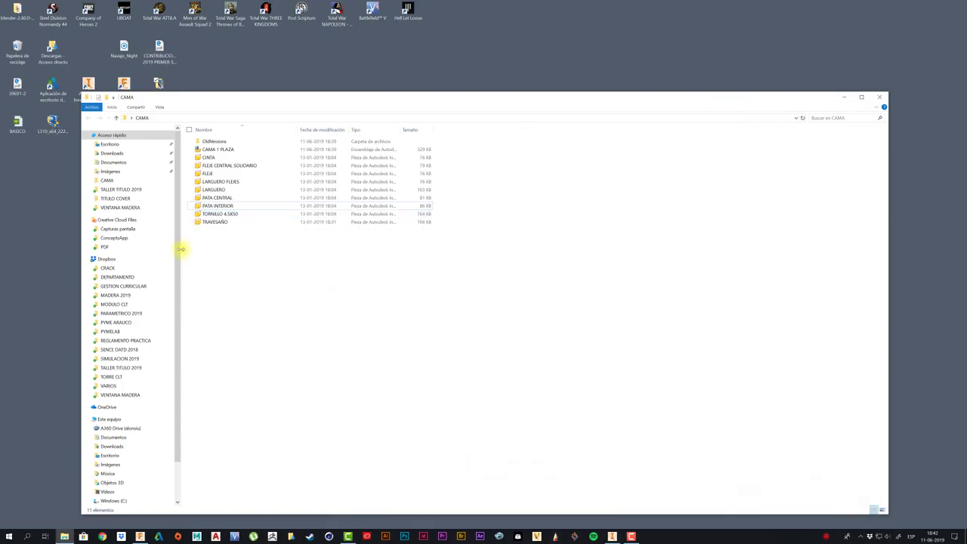
double_click(217, 150)
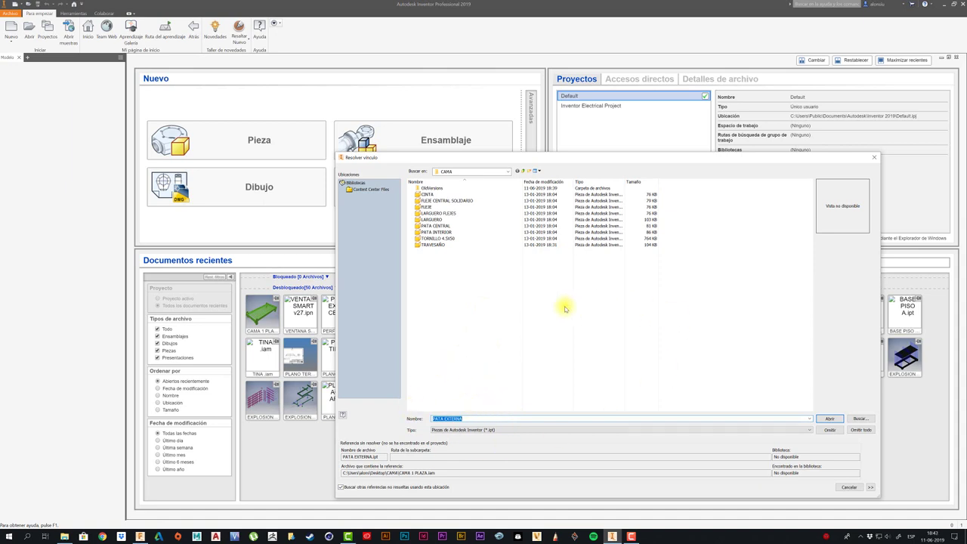
click(850, 487)
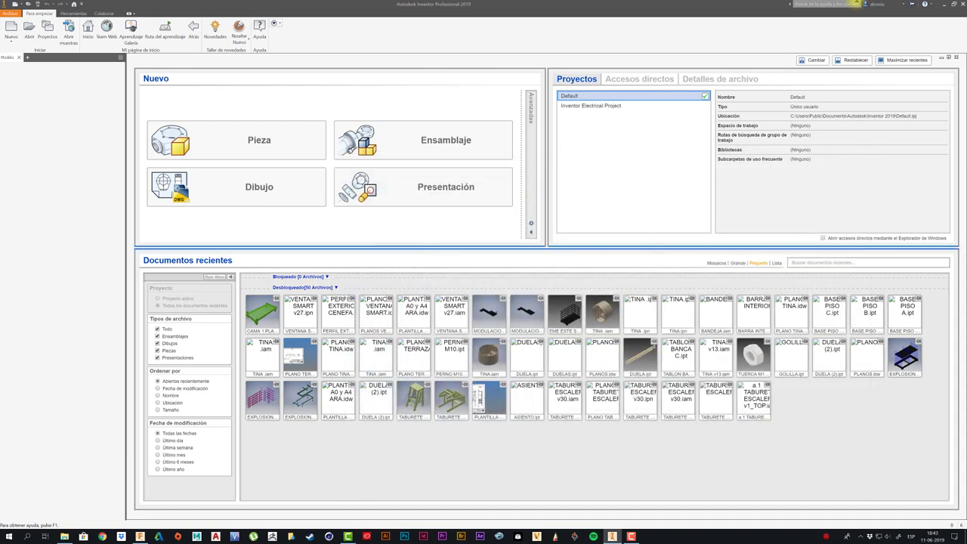
click(941, 3)
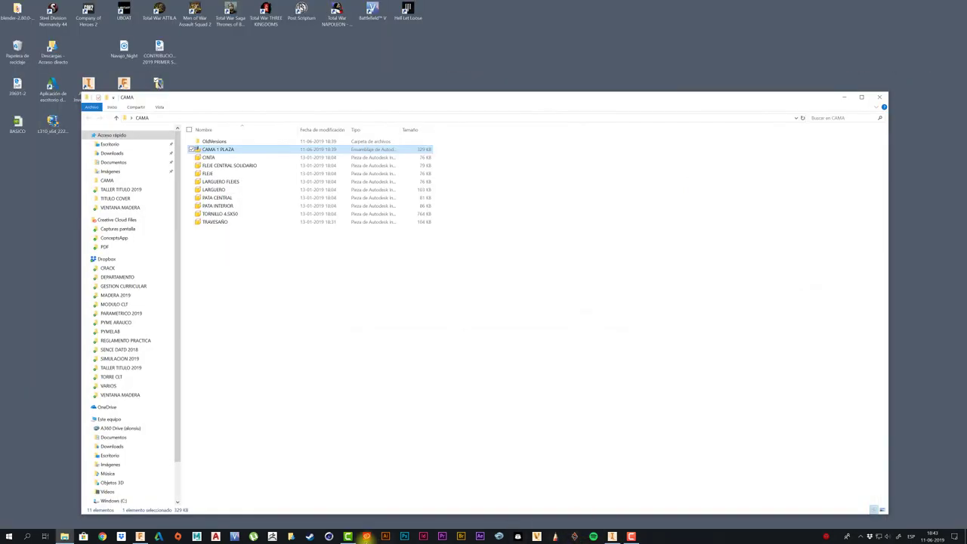
In Fusion 360's Data Panel, add a folder named 'SOPORTE DE SEGURIDAD' and open it.
click(140, 536)
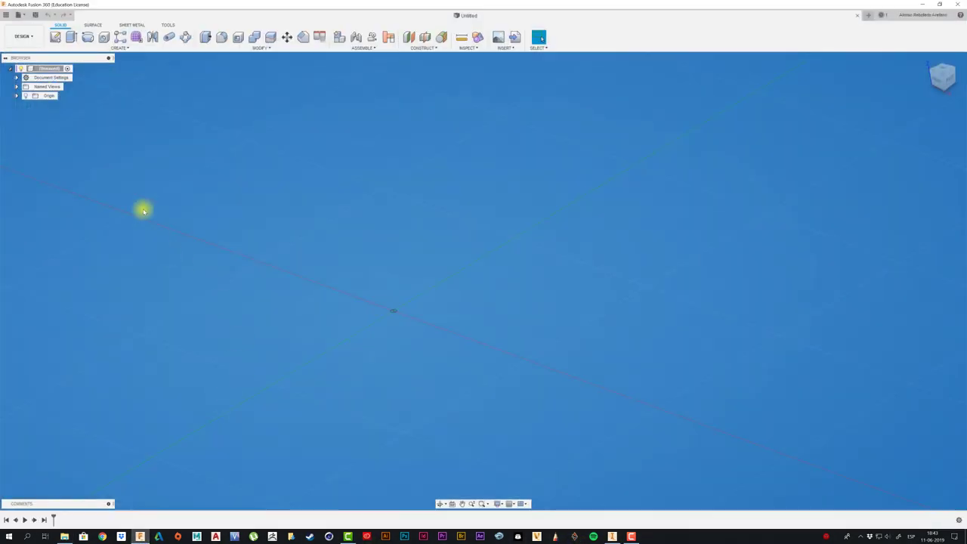
click(6, 15)
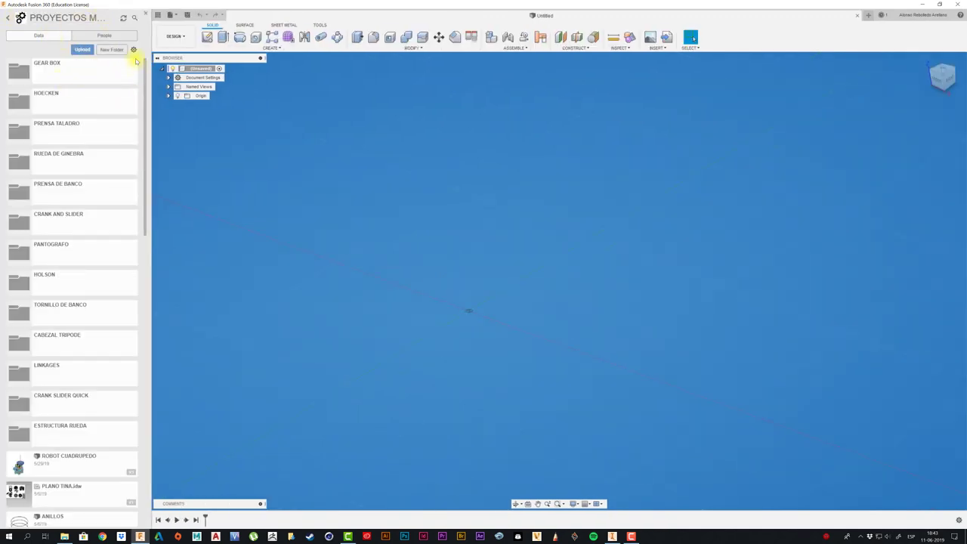
click(111, 49)
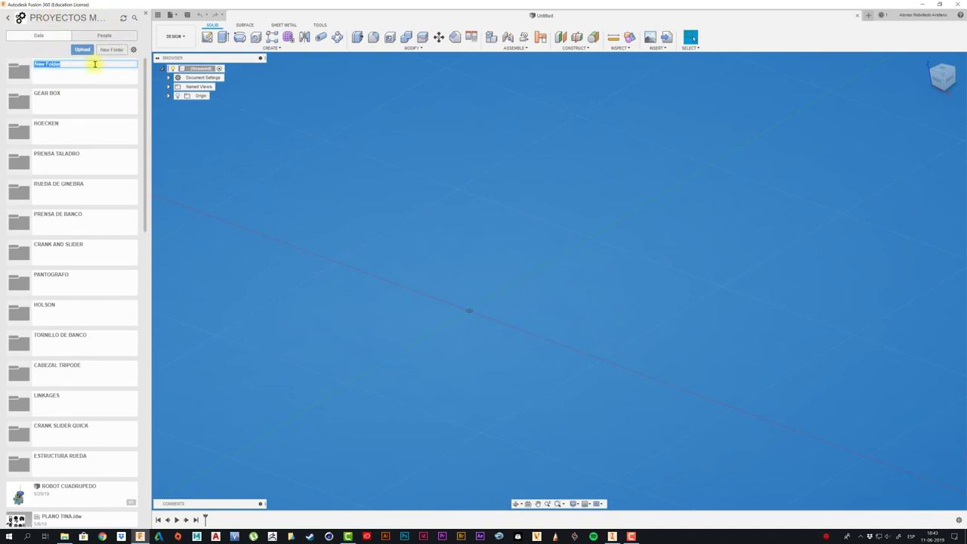
text(SOPO)
text(RTE)
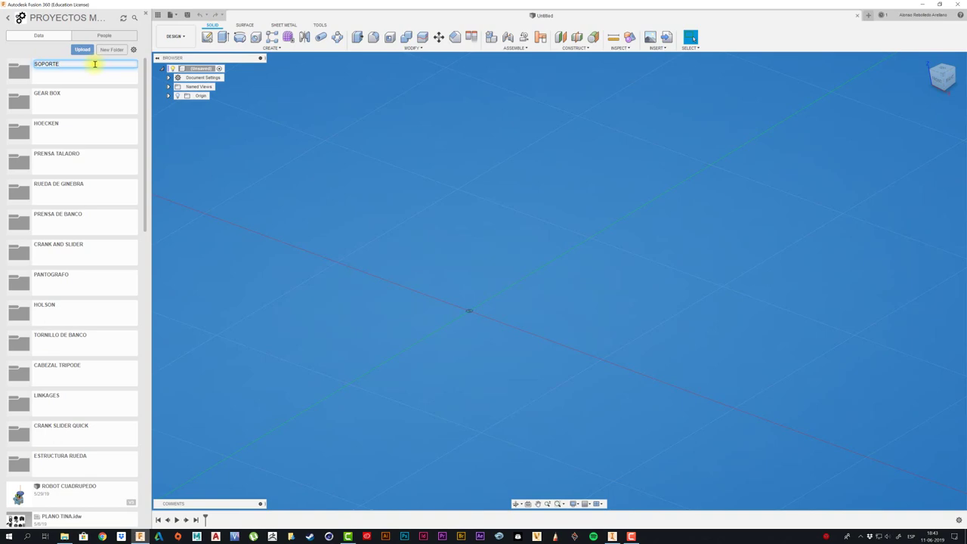
text( DE SEG)
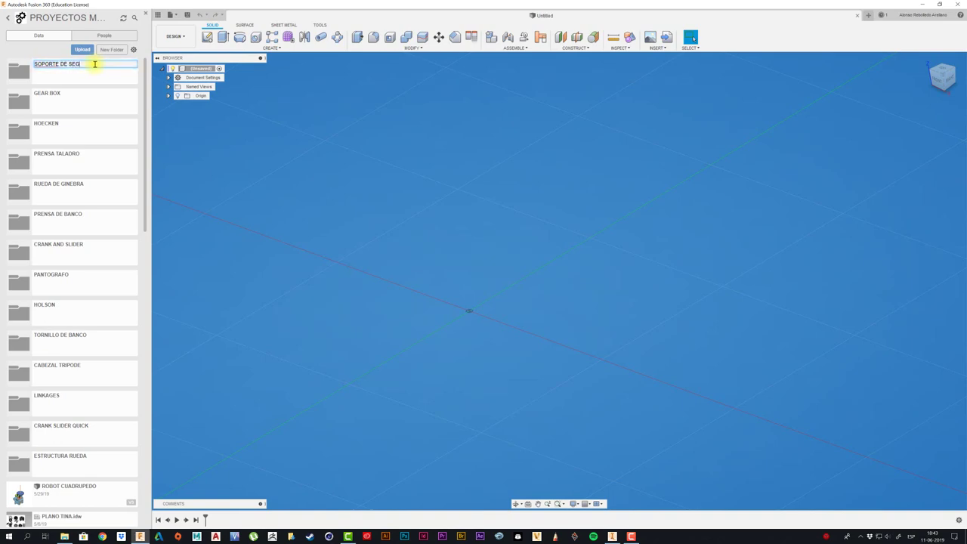
text(URIDA)
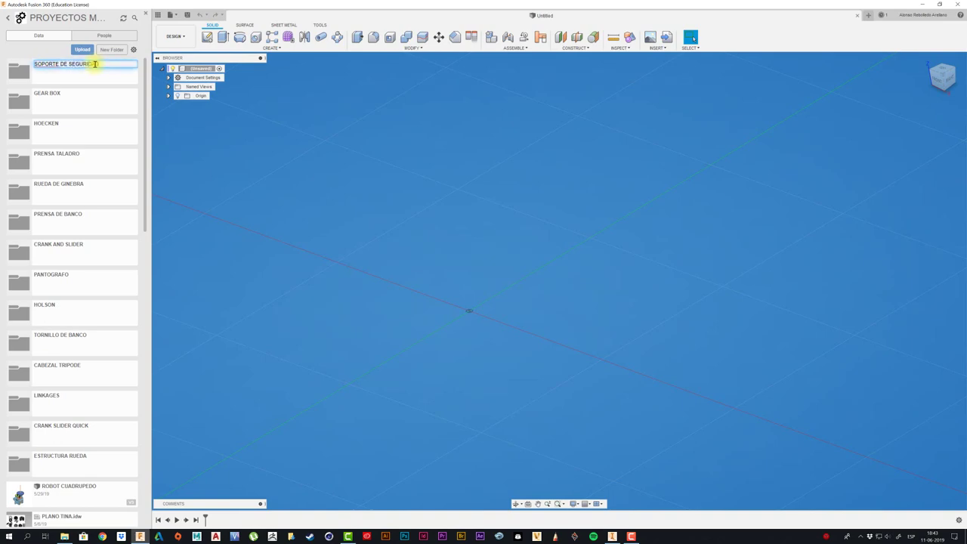
text(D)
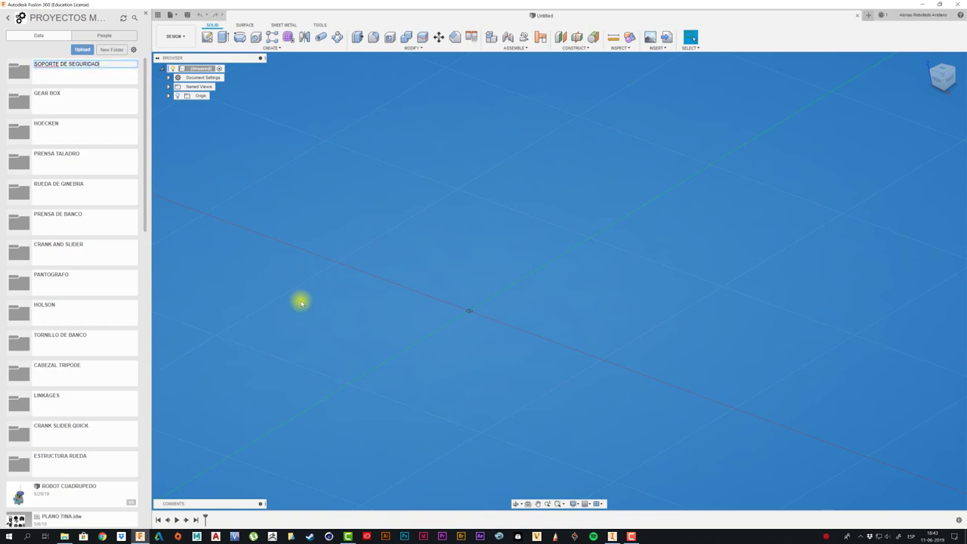
key(Return)
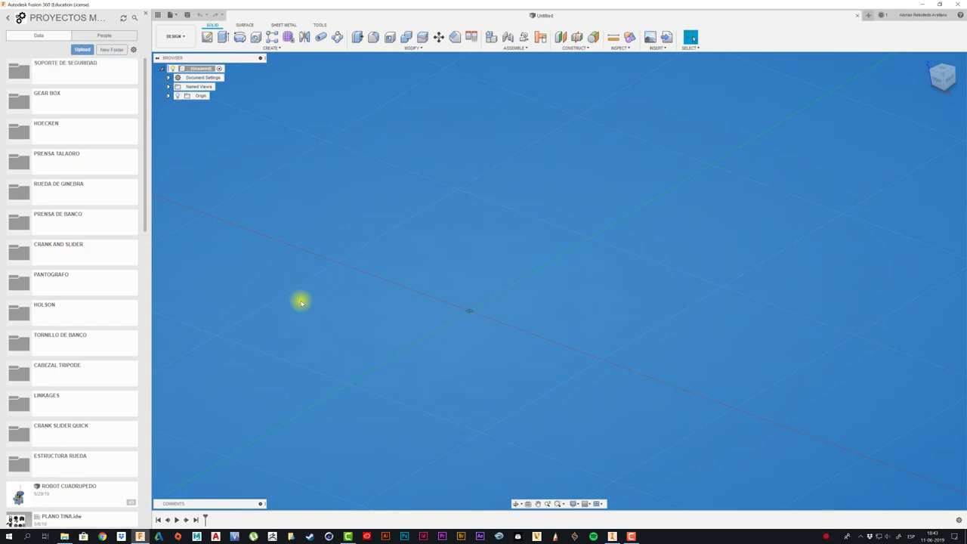
double_click(74, 74)
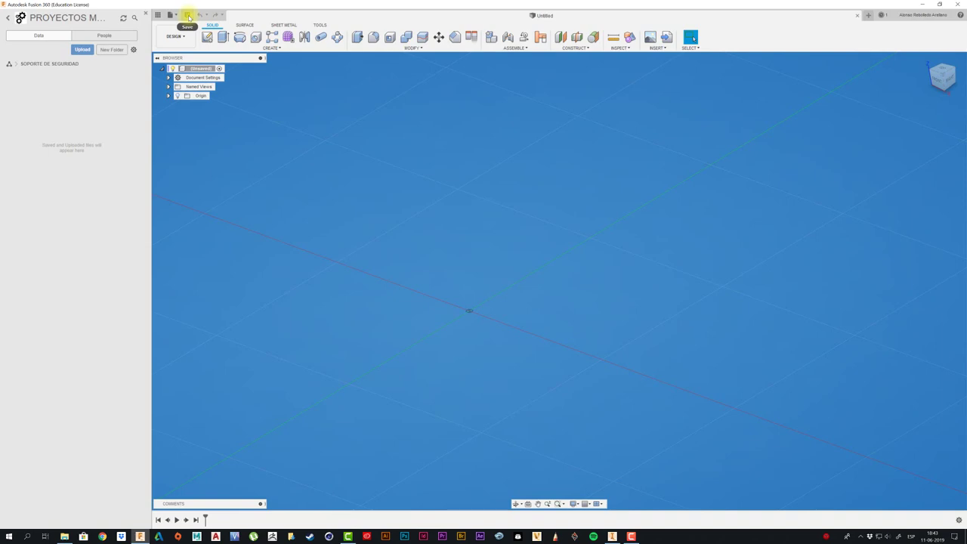
Save the untitled design as 'SOPORTE DE SEGURIDAD' in PROYECTOS MECANICOS > SOPORTE DE SEGURIDAD.
click(188, 16)
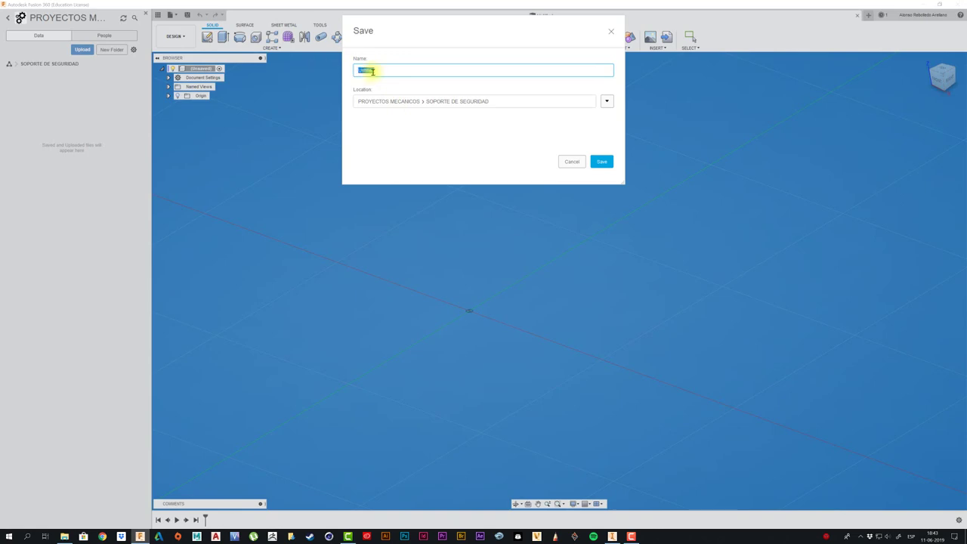
text(sopo)
text(rt)
key(BackSpace)
key(BackSpace)
text(SOP)
text(ORTE )
text(BARR)
key(BackSpace)
key(BackSpace)
text(DE S)
text(EGURIDAD)
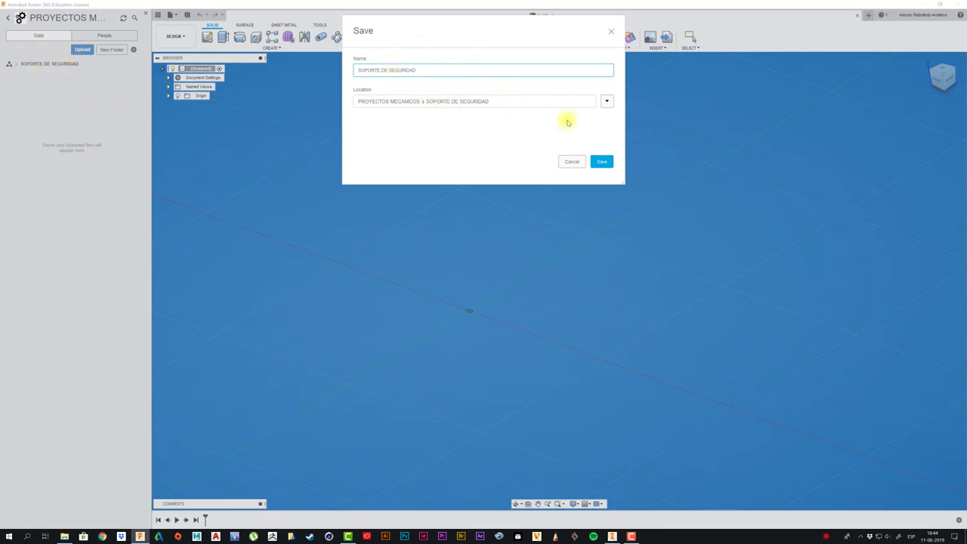
click(609, 164)
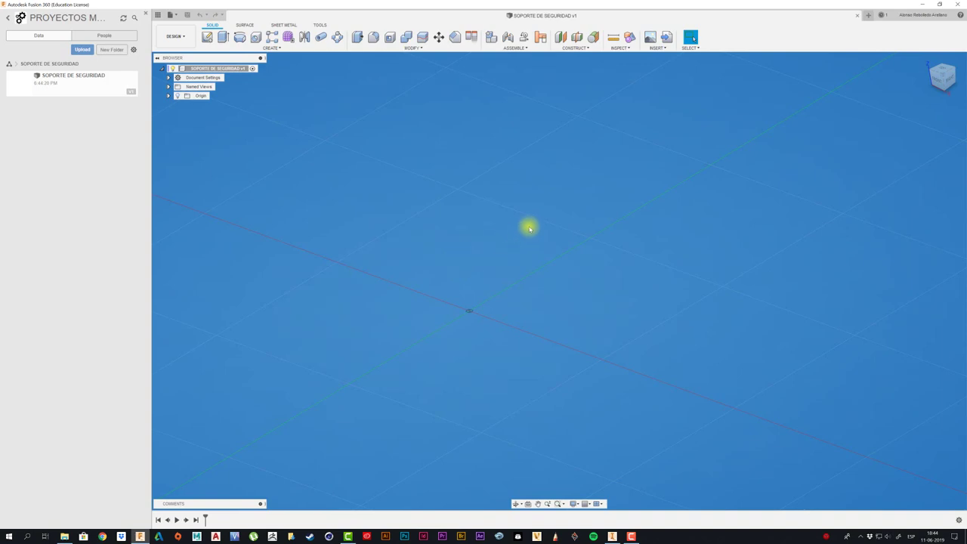
Start a sketch on an origin plane and draw a 2-point rectangle from the origin.
click(207, 37)
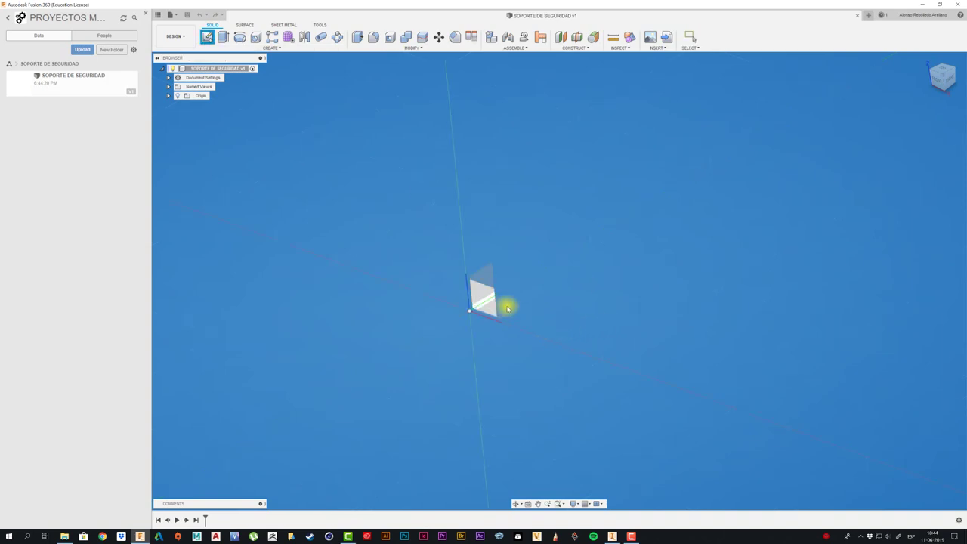
click(500, 306)
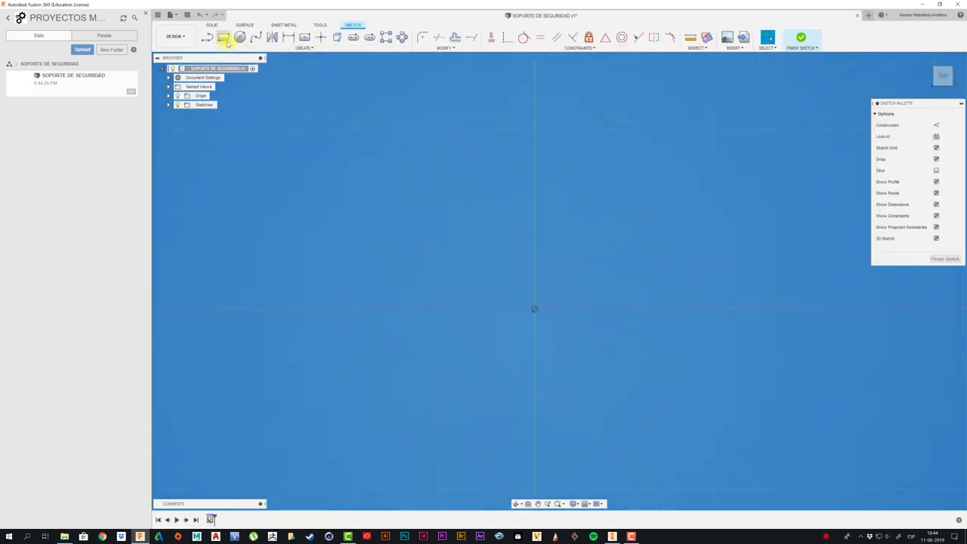
click(223, 37)
click(536, 310)
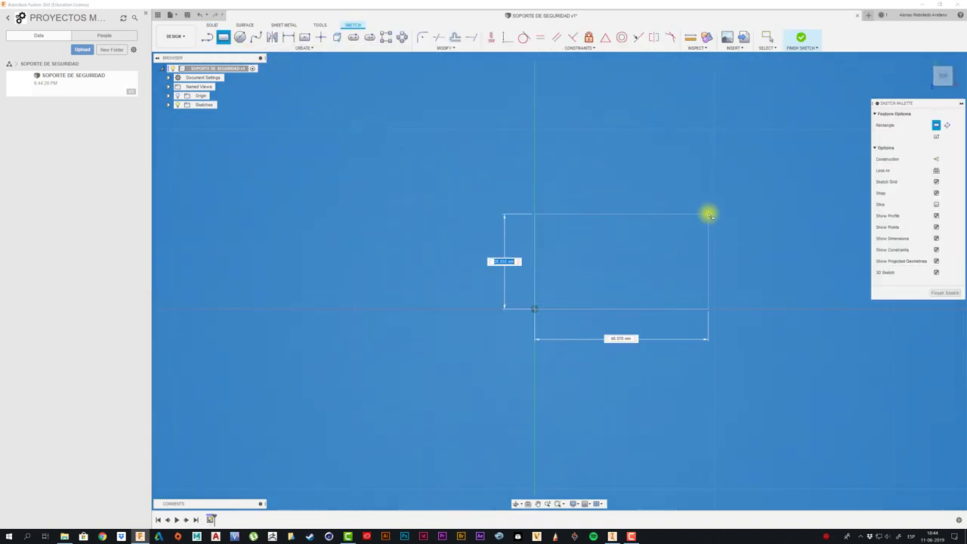
middle_drag(708, 212, 539, 227)
click(777, 175)
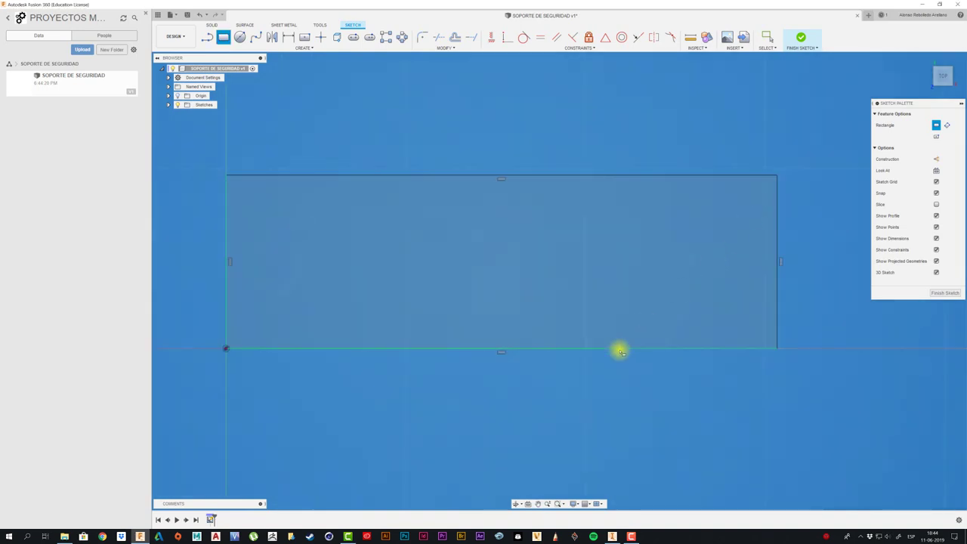
Dimension the rectangle to 250 wide and 150 tall.
key(d)
click(588, 350)
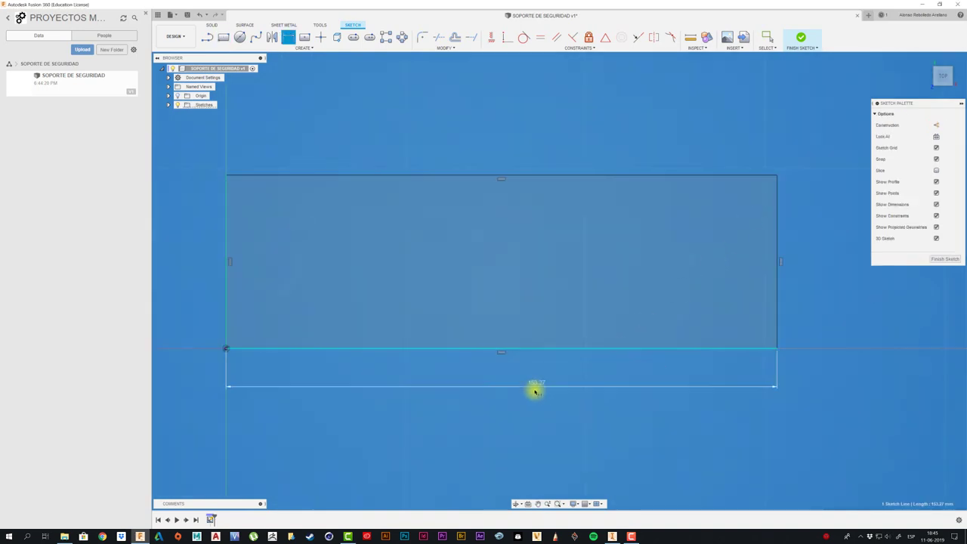
click(534, 390)
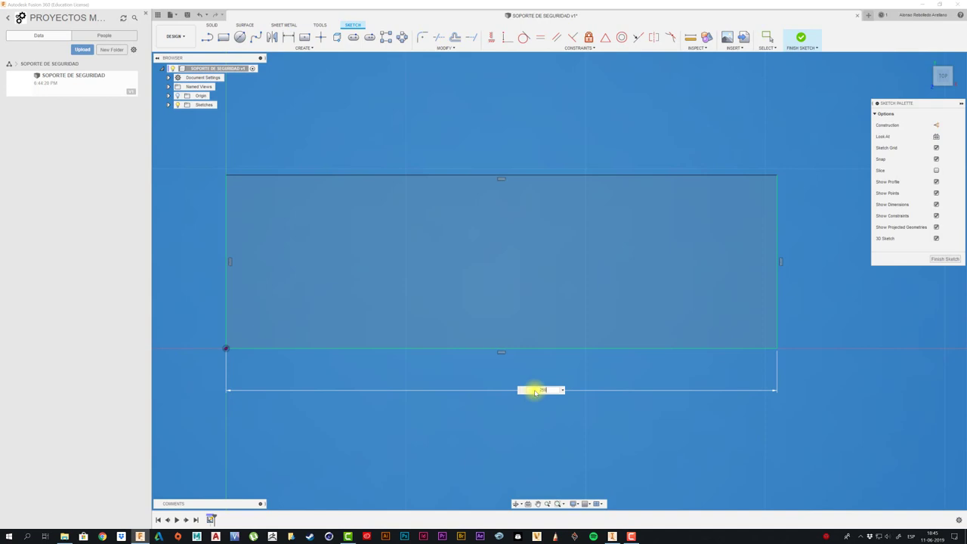
text(750)
key(Return)
scroll(507, 371, down, 2)
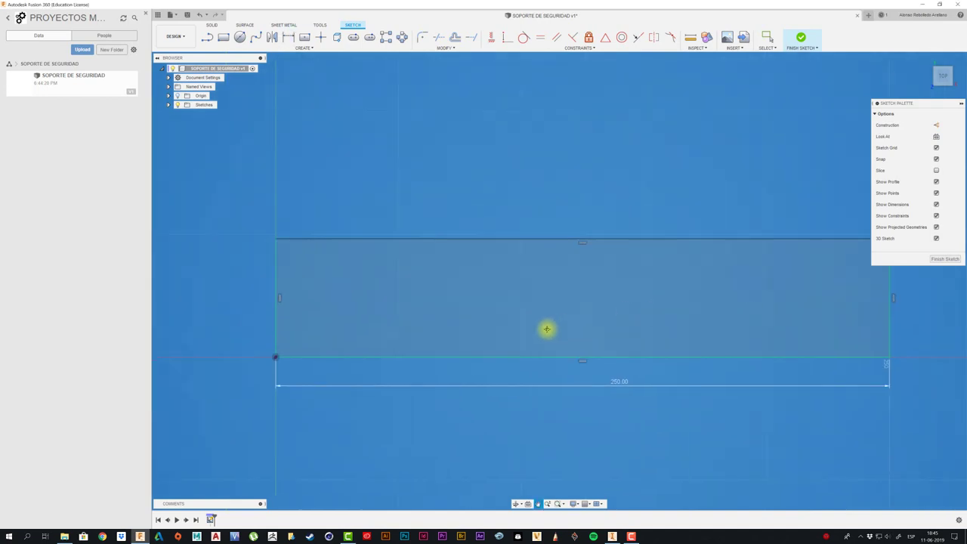
click(733, 315)
click(806, 325)
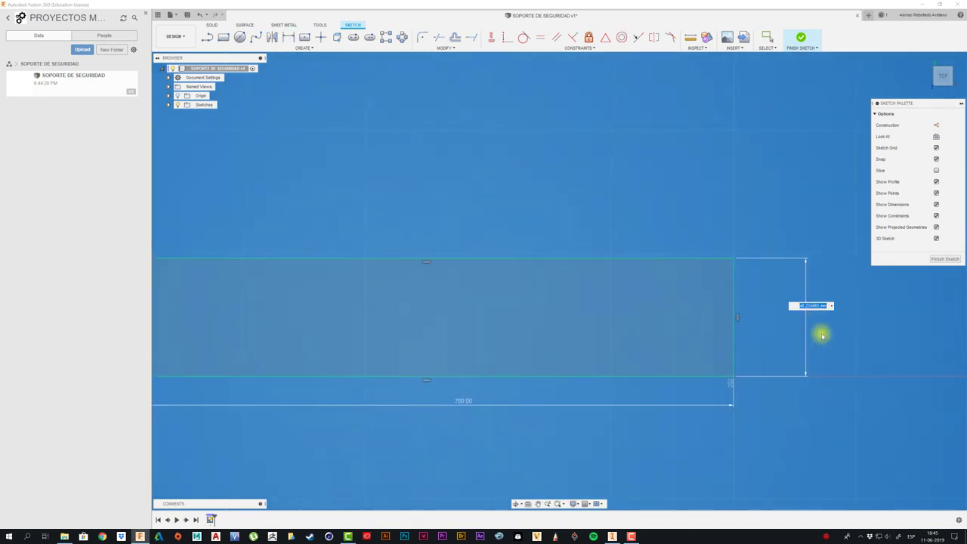
text(150)
key(Return)
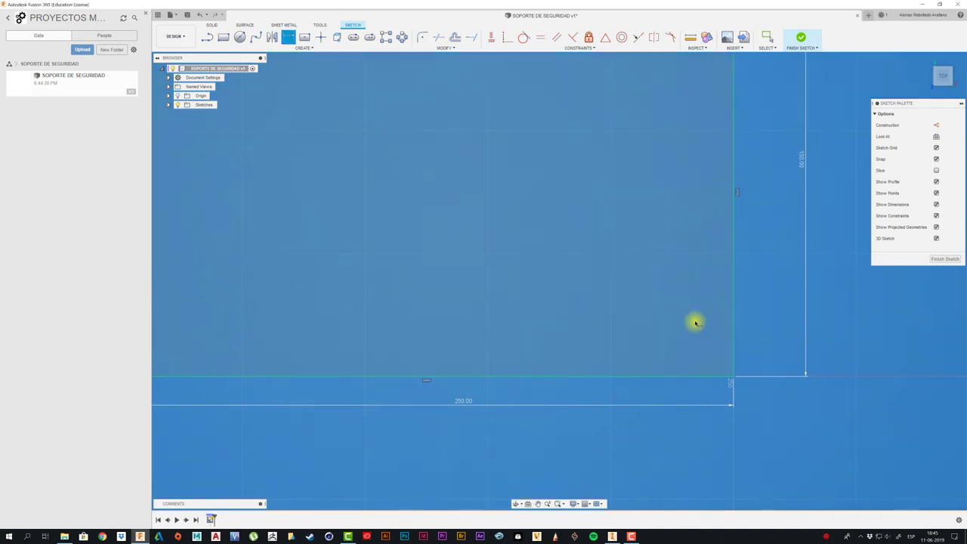
scroll(665, 320, down, 2)
Delete the rectangle's top edge to leave a three-sided open outline.
shift+middle_drag(479, 201, 456, 151)
key(Escape)
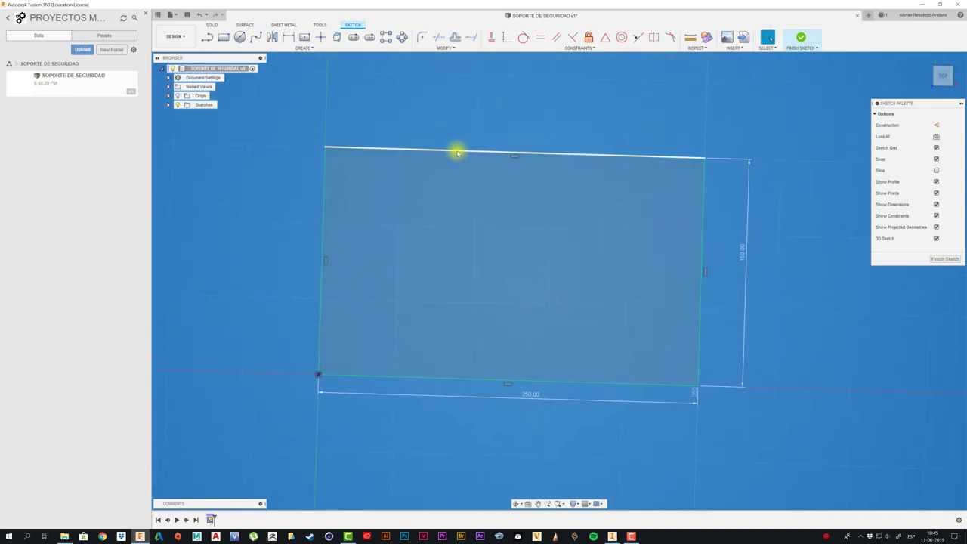
click(457, 152)
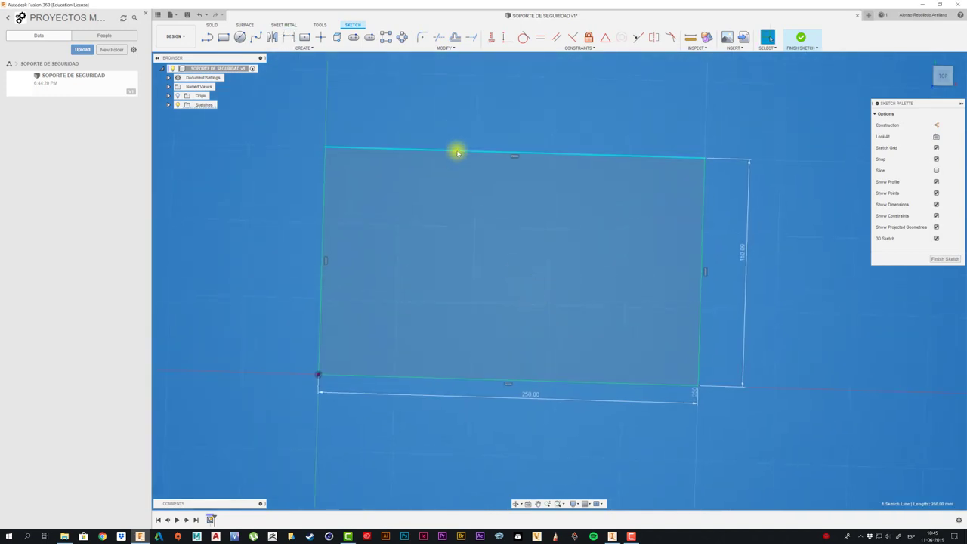
right_click(458, 152)
click(433, 138)
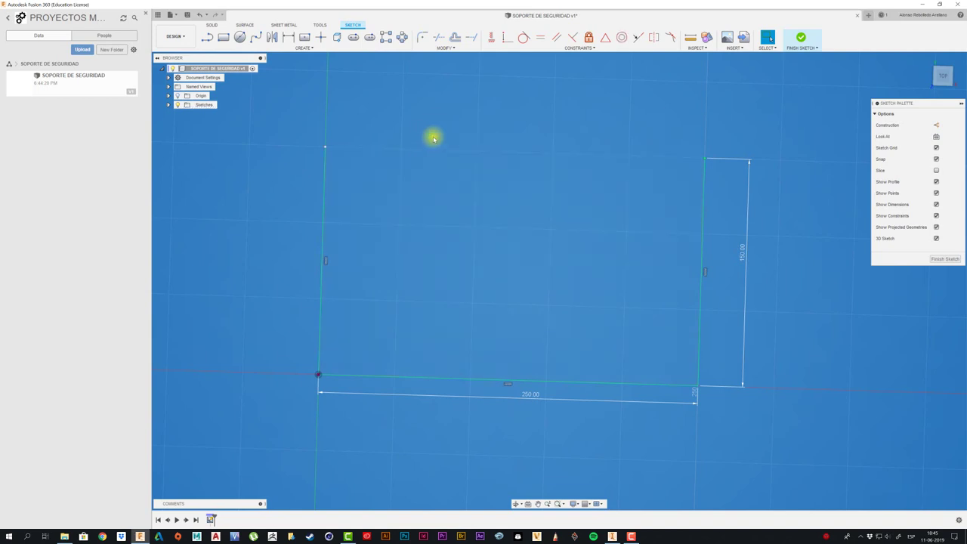
shift+middle_drag(434, 138, 420, 40)
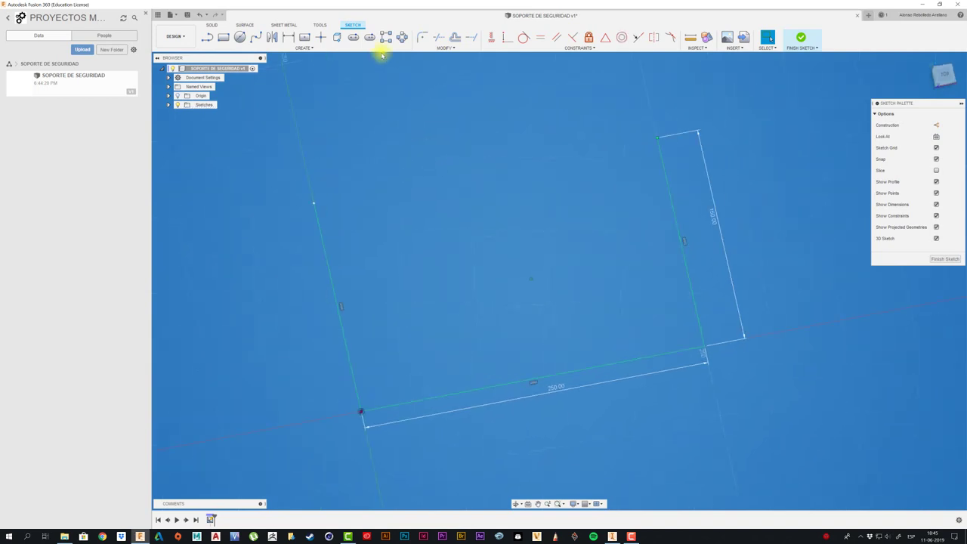
Fillet the bottom-left and bottom-right corners at R50 mm, then finish the sketch.
click(420, 39)
click(458, 413)
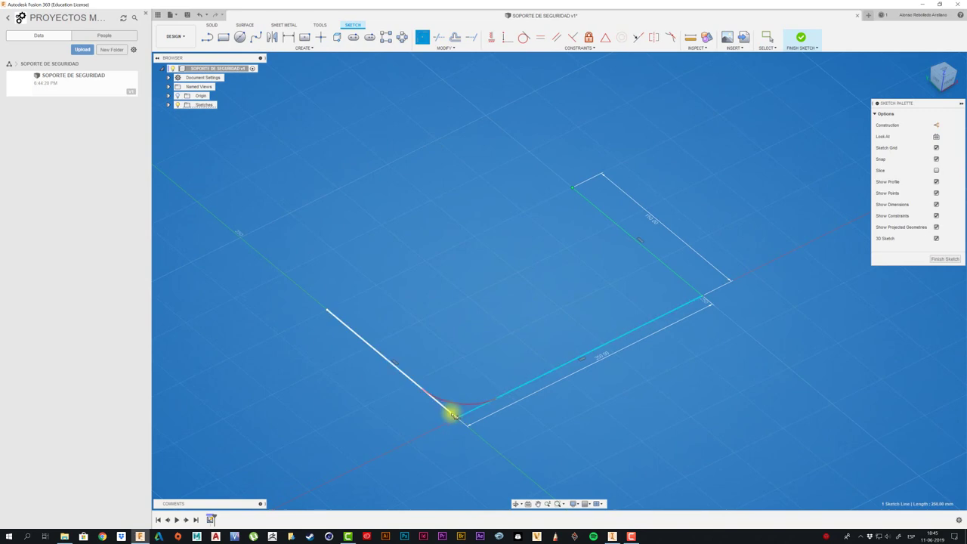
click(451, 413)
click(685, 306)
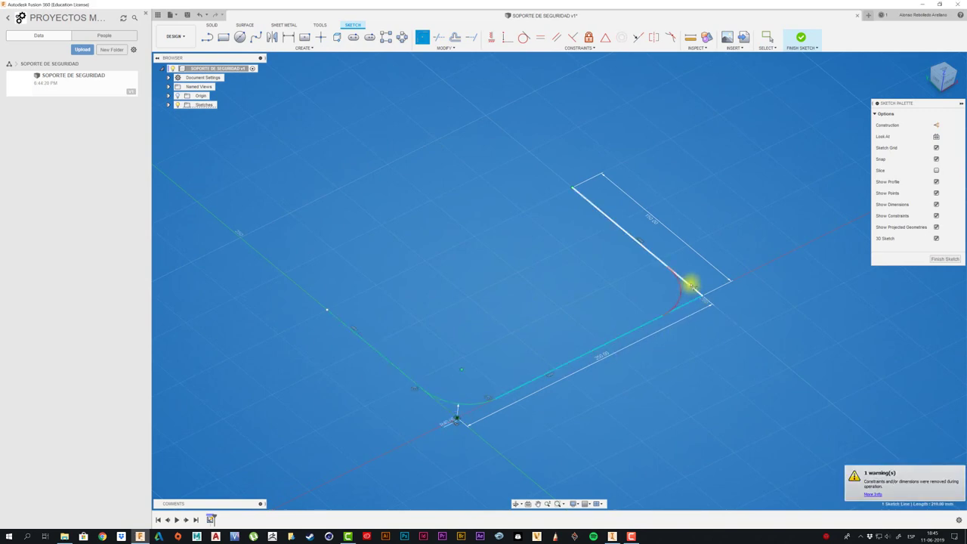
click(691, 285)
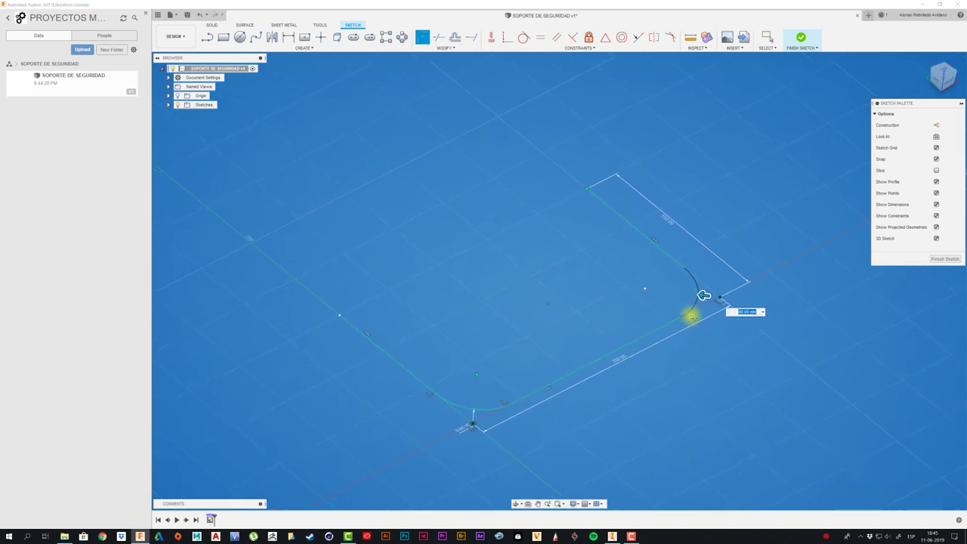
key(Return)
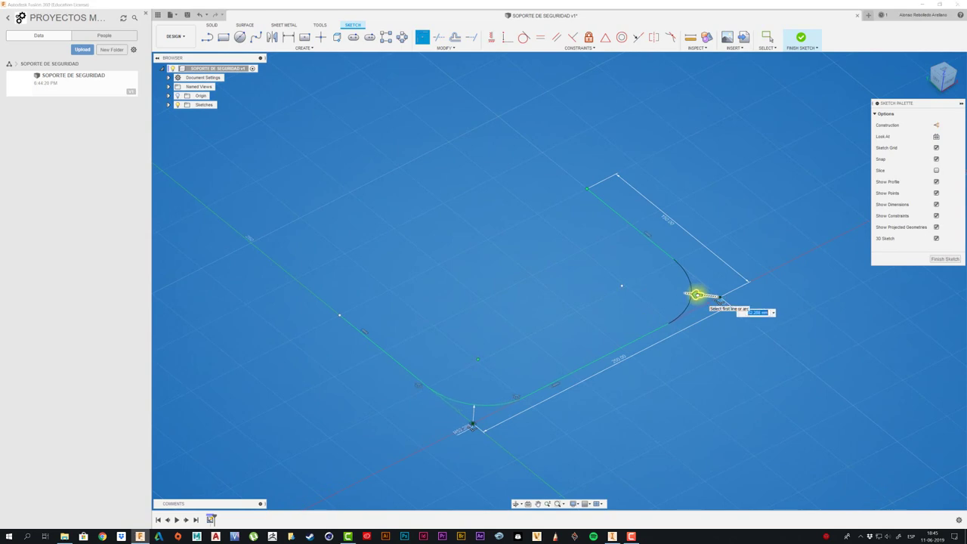
key(Escape)
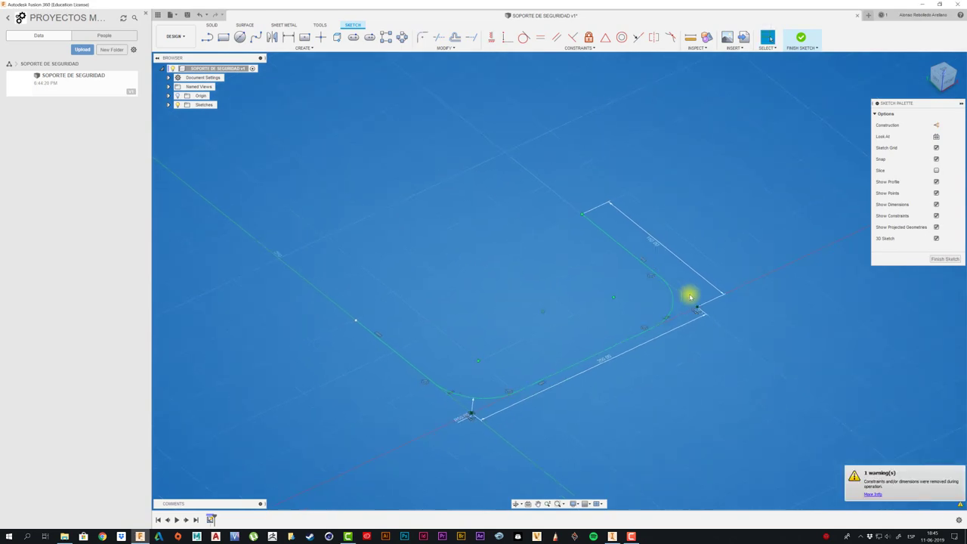
mouse_move(691, 294)
shift+middle_down()
mouse_move(593, 404)
mouse_move(869, 68)
shift+middle_up()
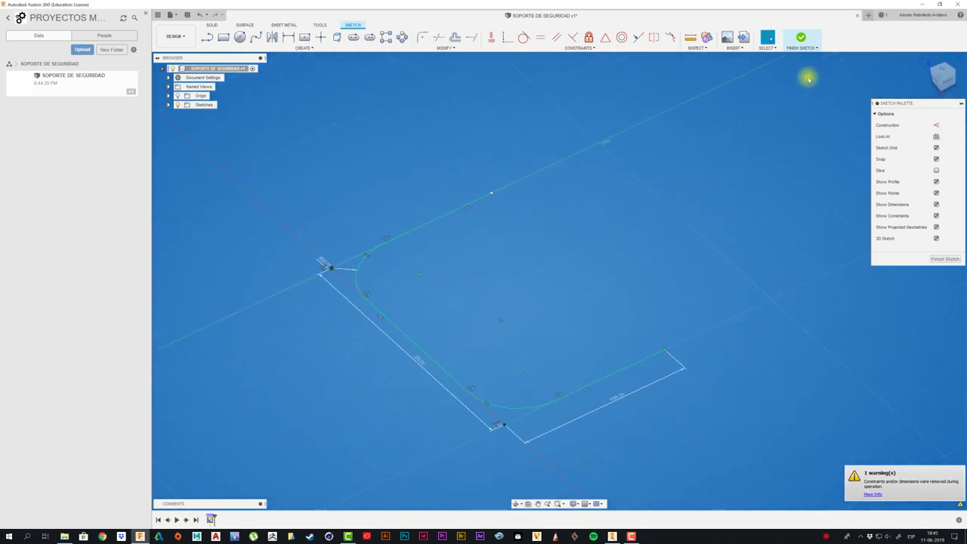
click(942, 70)
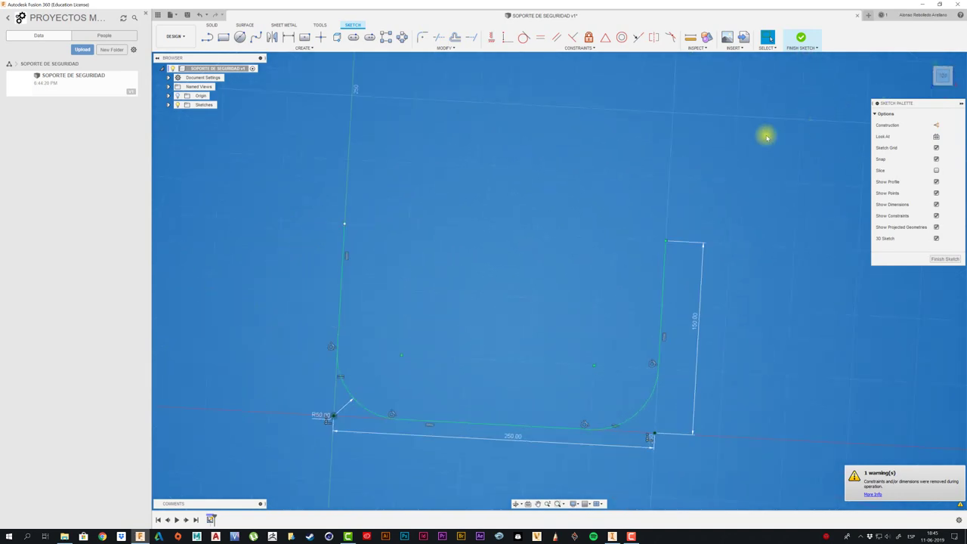
click(943, 260)
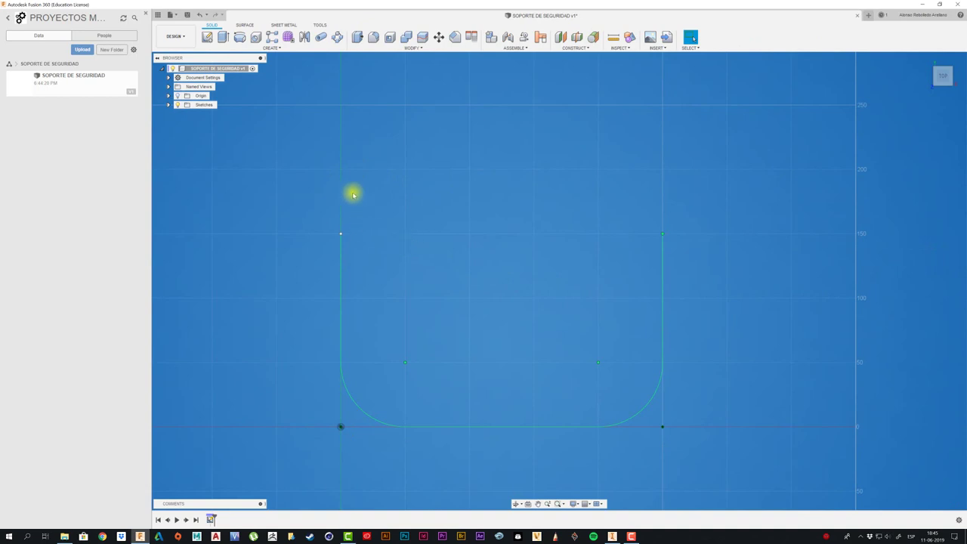
Sweep a 2" hollow pipe with section thickness 1 along the U-shaped path.
click(321, 37)
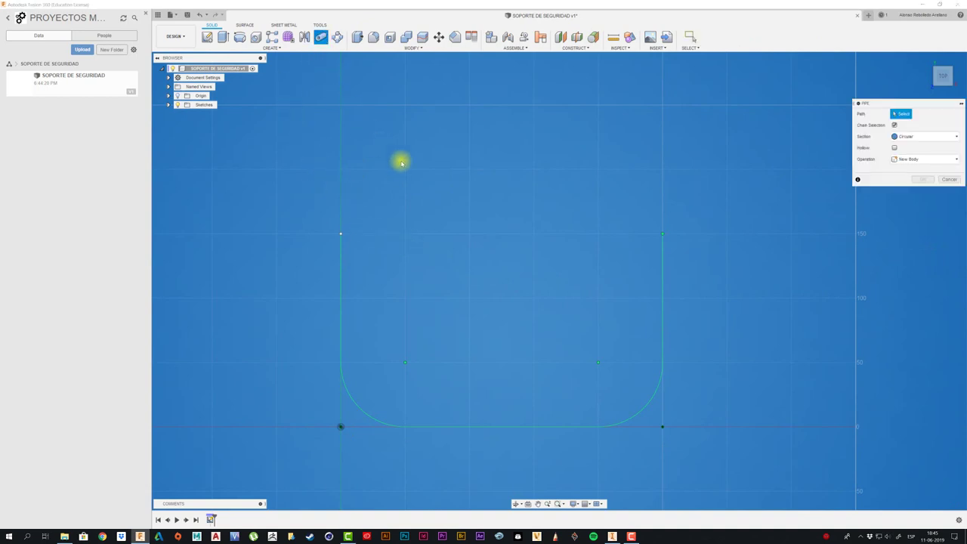
shift+middle_drag(400, 160, 354, 286)
click(341, 354)
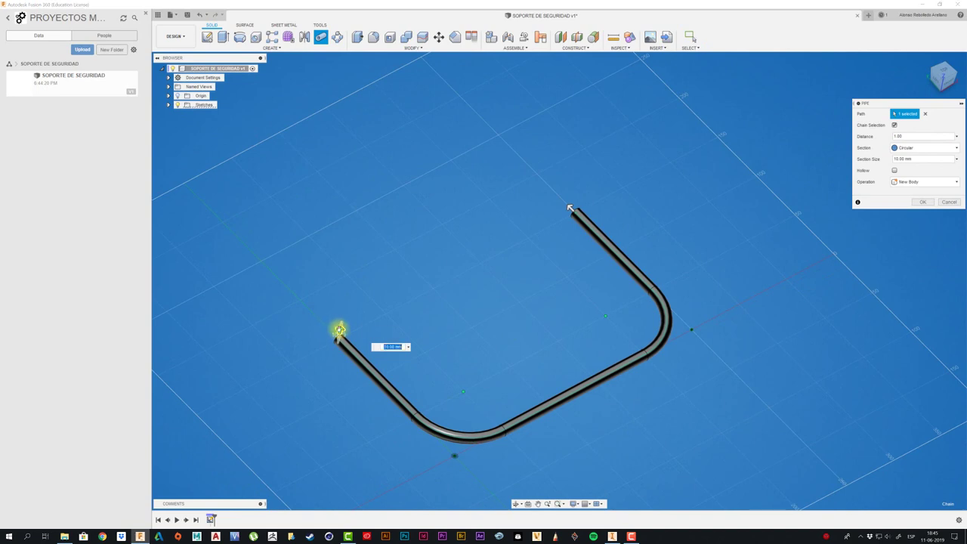
drag(336, 331, 342, 319)
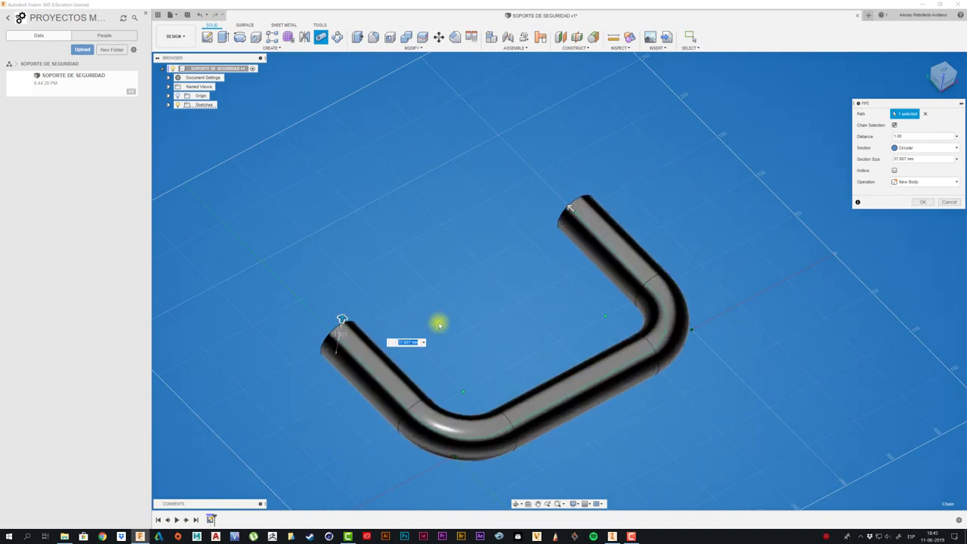
text(2")
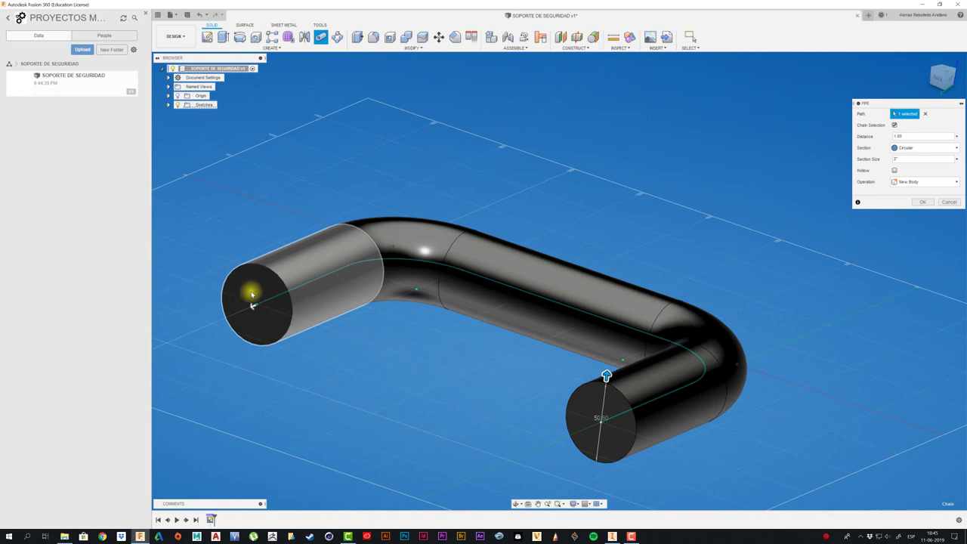
click(894, 170)
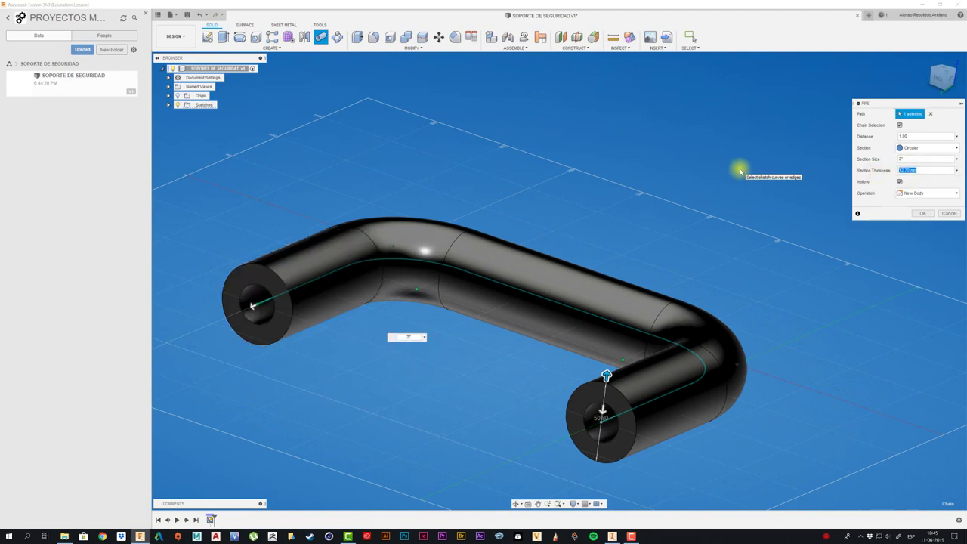
text(1)
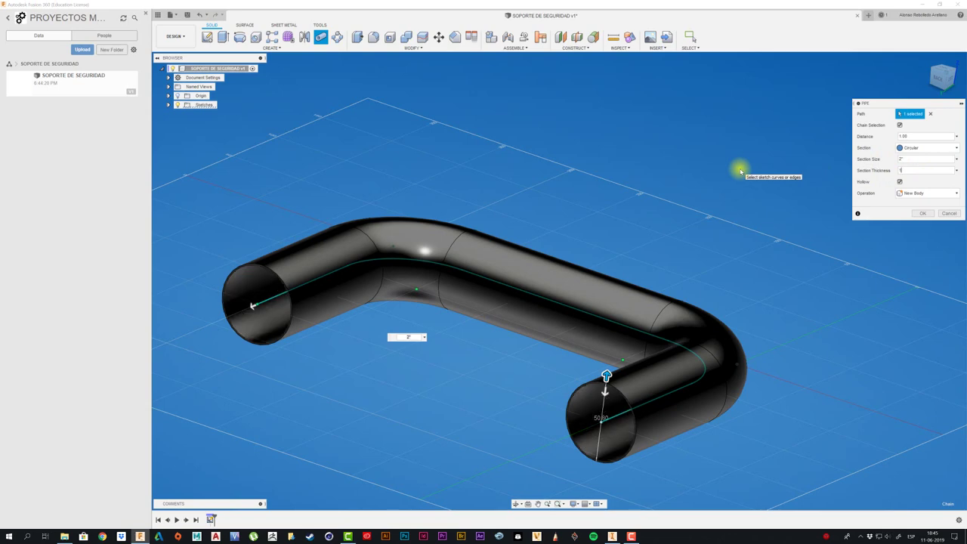
click(922, 213)
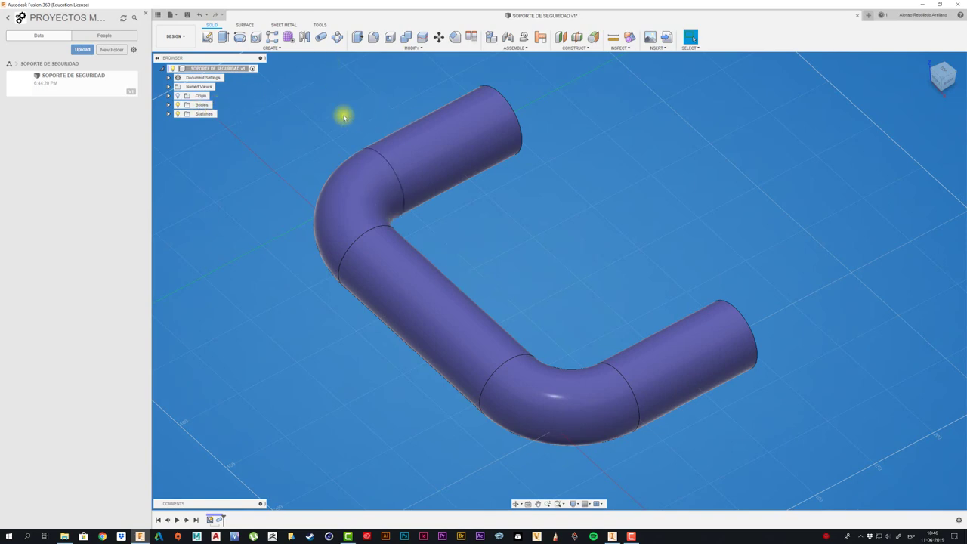
Convert the pipe body into a component and rename Component1:1 to BARRA.
right_click(201, 108)
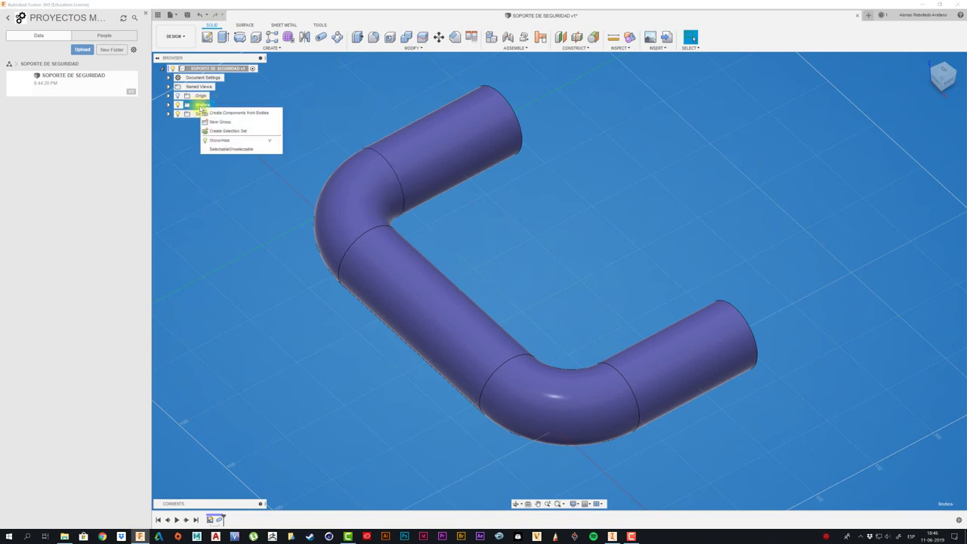
click(244, 113)
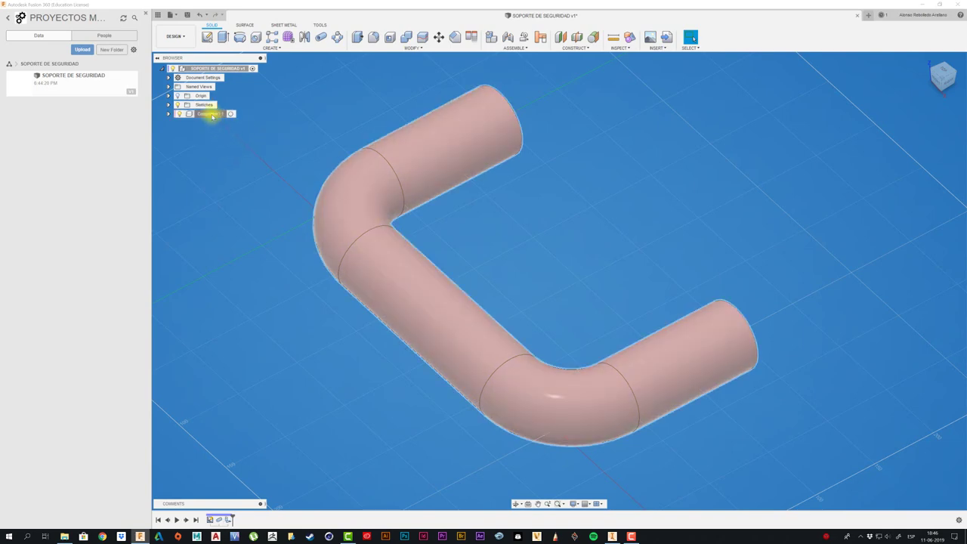
click(213, 114)
click(212, 114)
text(BARRA)
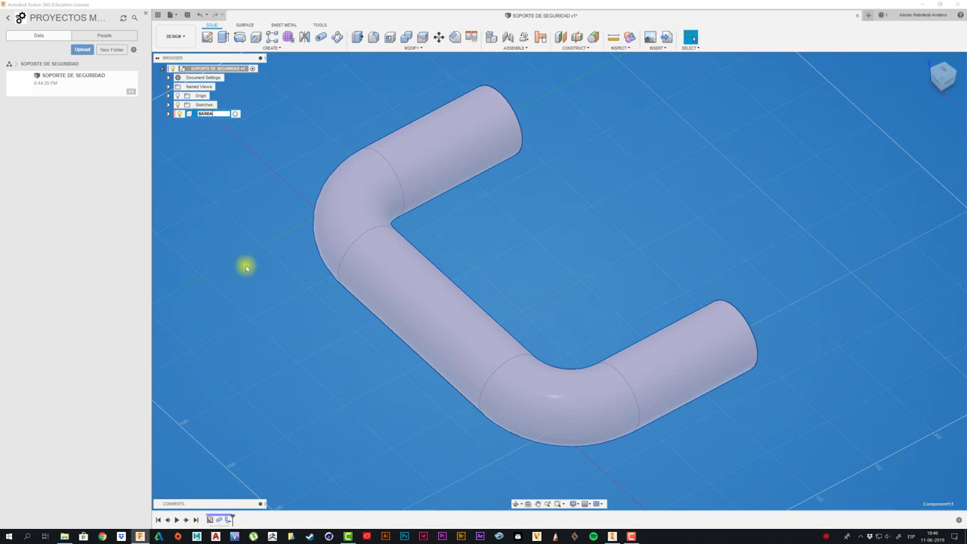
key(Return)
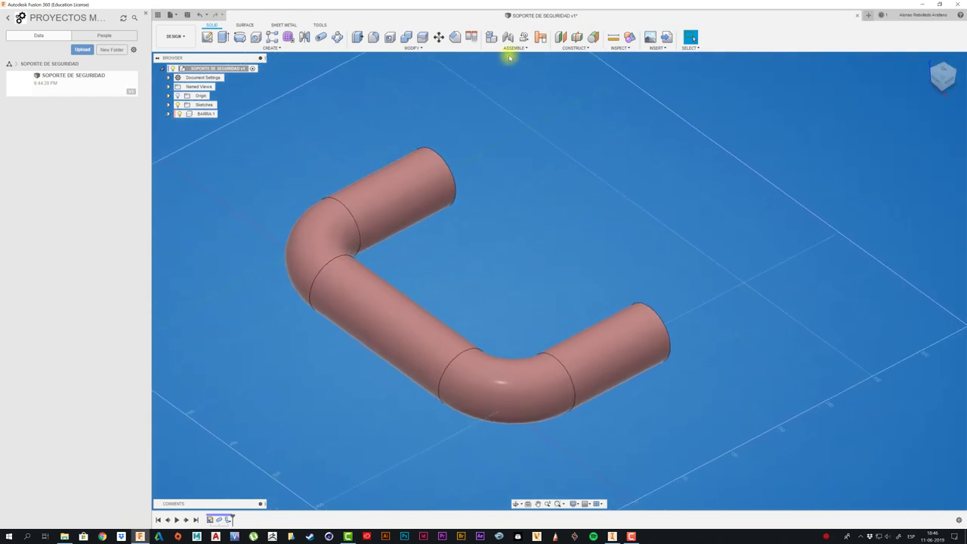
Create a new empty component named SOPORTE in the safety-bar design.
right_click(243, 71)
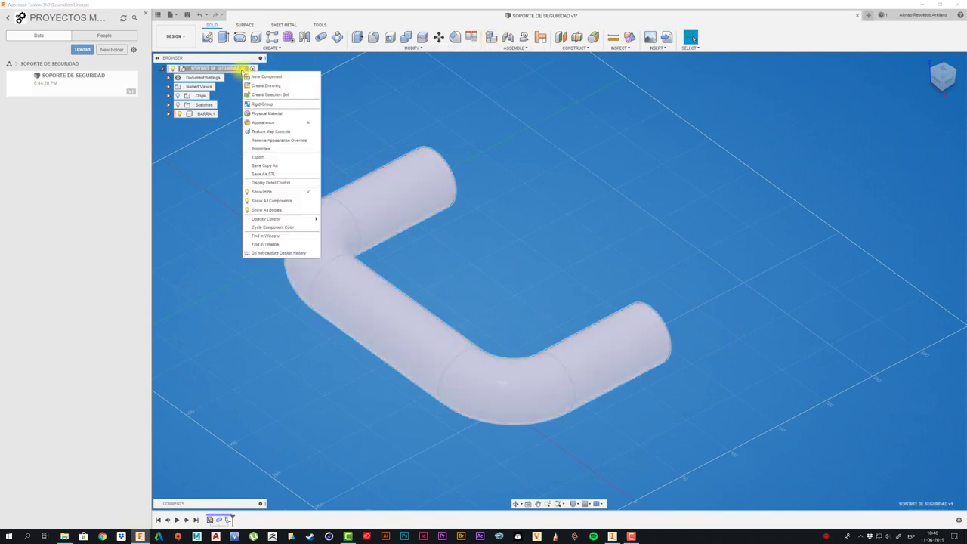
click(499, 69)
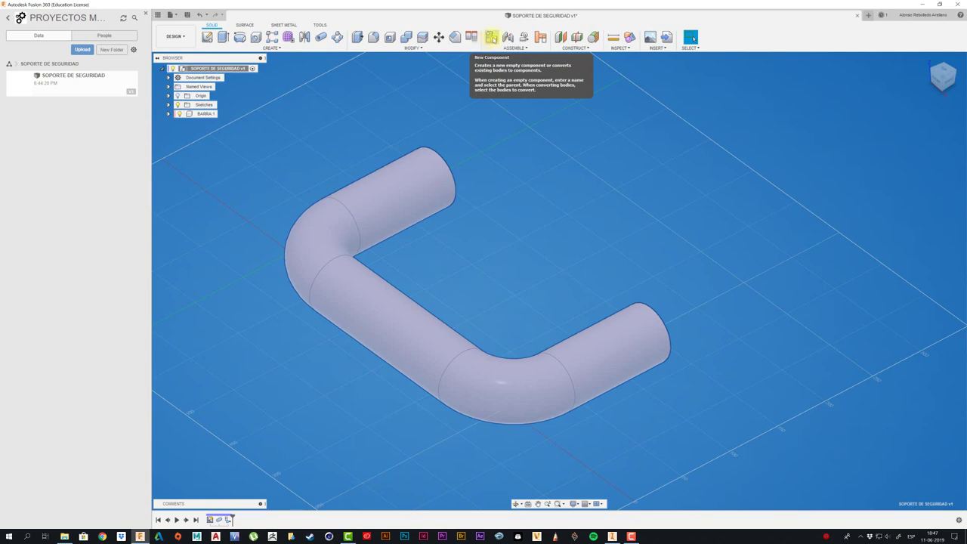
click(491, 38)
mouse_move(733, 330)
shift+middle_down()
mouse_move(917, 190)
mouse_move(909, 135)
shift+middle_up()
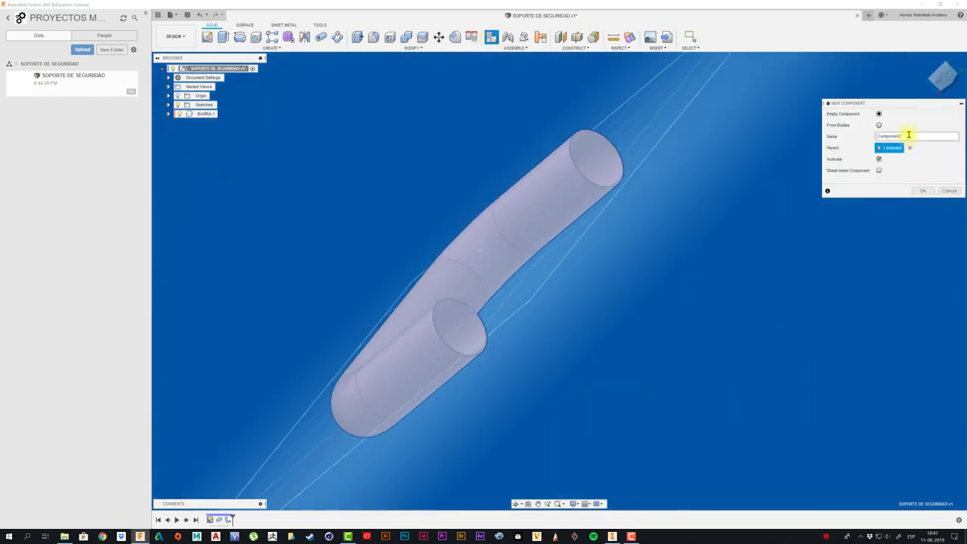
drag(910, 135, 854, 135)
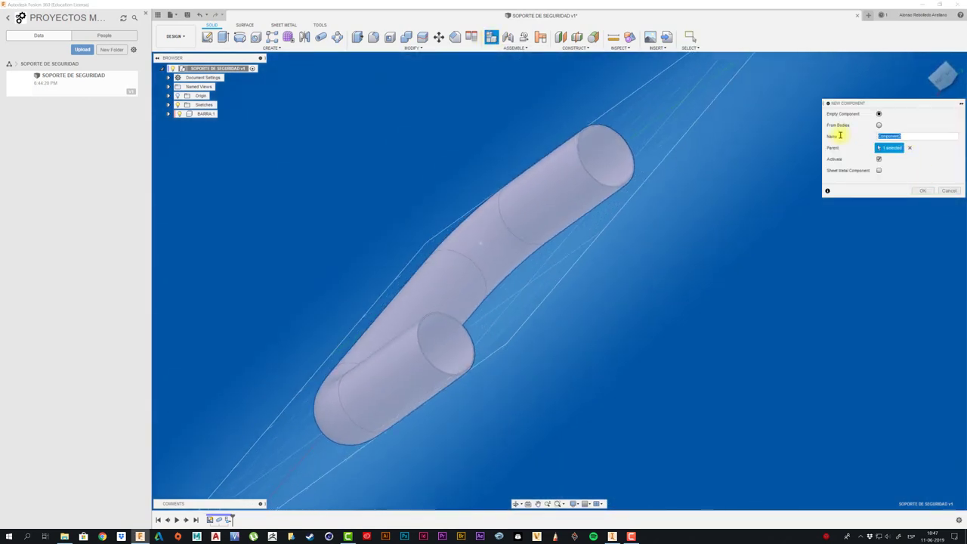
text(B)
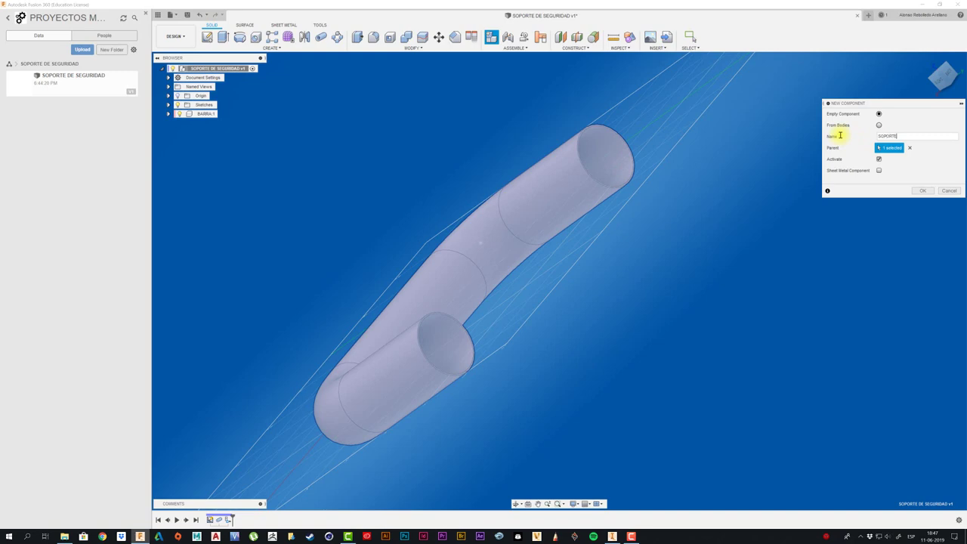
shift+middle_drag(695, 252, 901, 133)
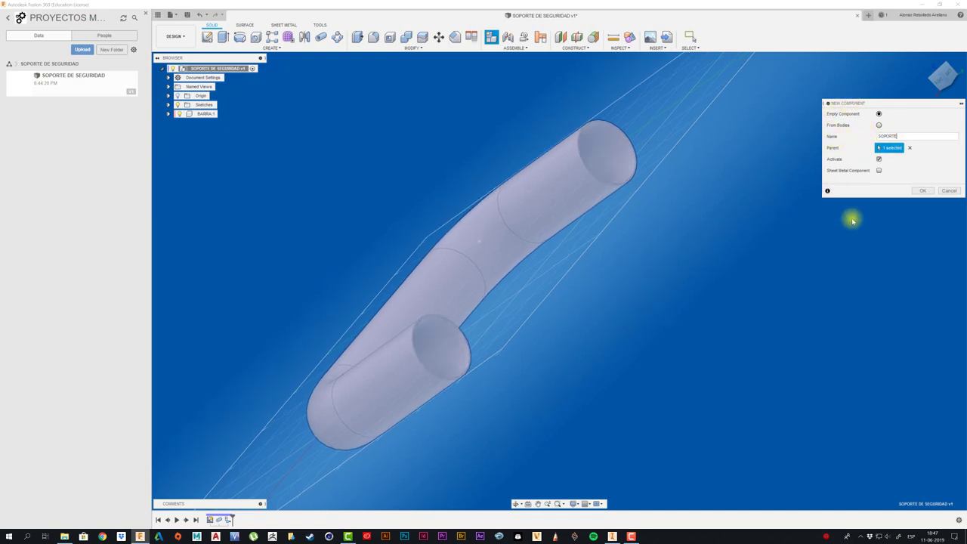
scroll(457, 373, up, 4)
scroll(529, 348, down, 5)
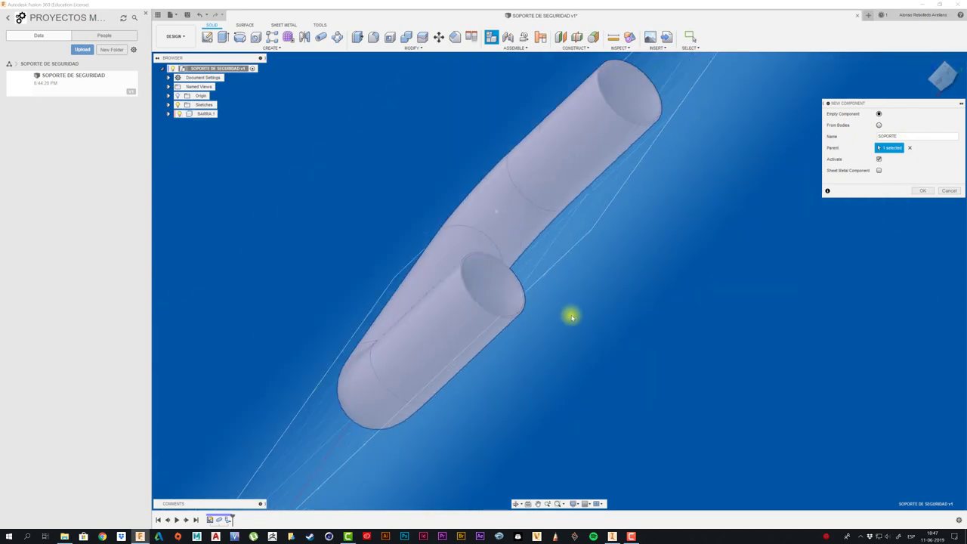
mouse_move(570, 317)
shift+middle_down()
mouse_move(583, 209)
mouse_move(580, 219)
mouse_move(919, 198)
shift+middle_up()
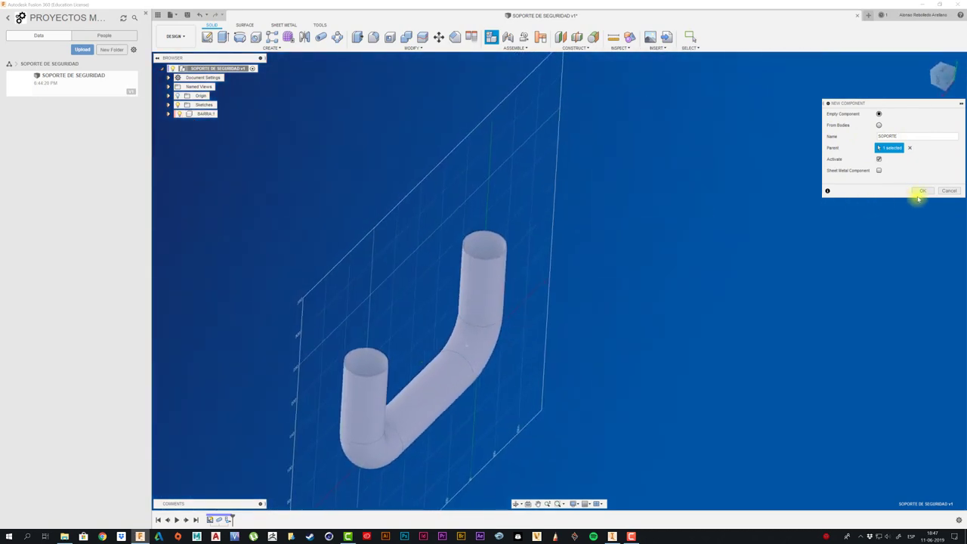
key(Return)
Zoom in and select the top rim face of the tube.
scroll(484, 220, up, 3)
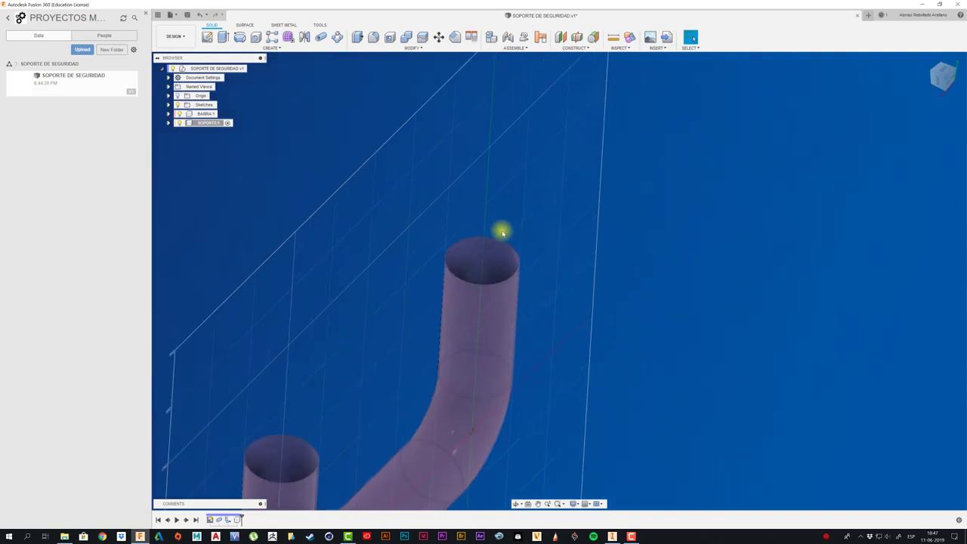
scroll(501, 229, up, 2)
scroll(524, 269, up, 2)
scroll(534, 283, up, 2)
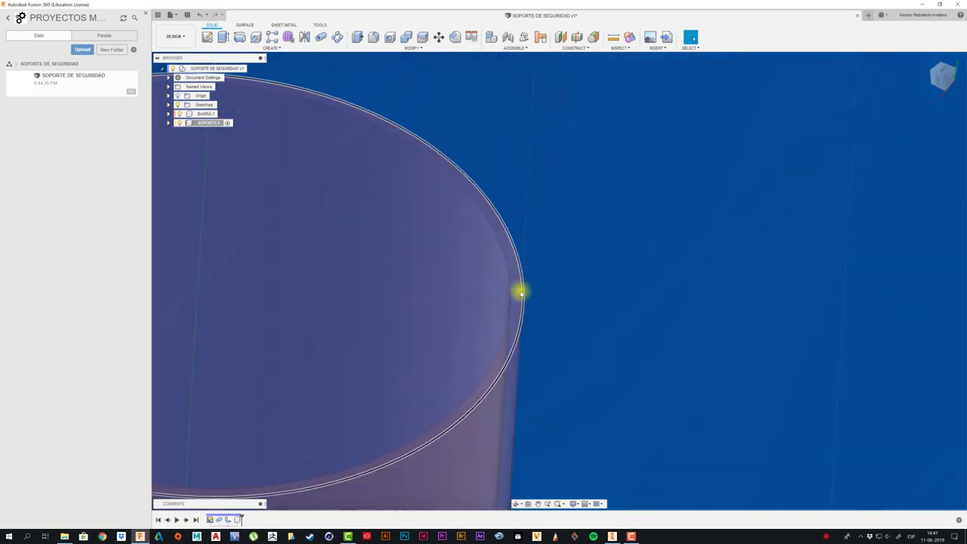
scroll(519, 289, up, 1)
click(519, 290)
scroll(569, 294, down, 3)
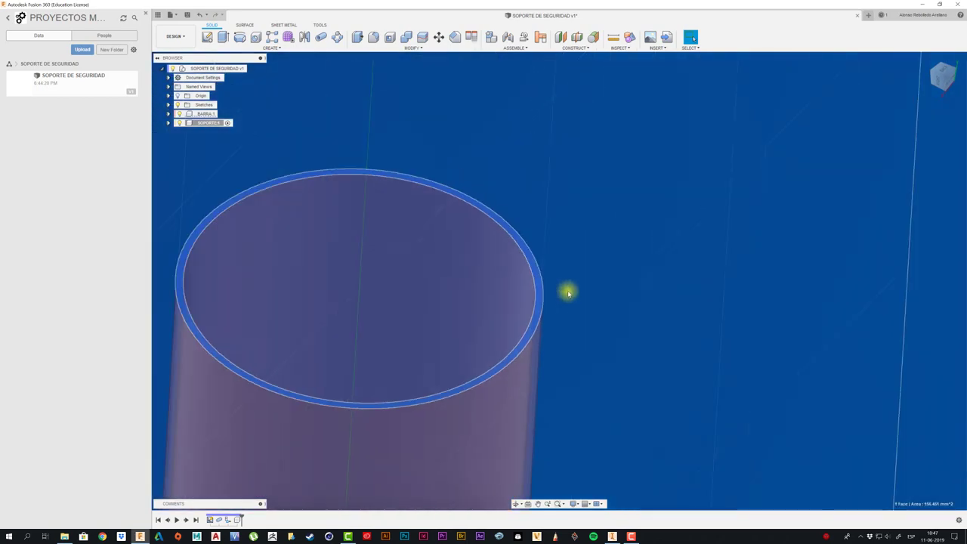
scroll(568, 289, down, 2)
Sketch two concentric circles on the rim: one at the tube's outer edge, one larger flange circle.
click(208, 36)
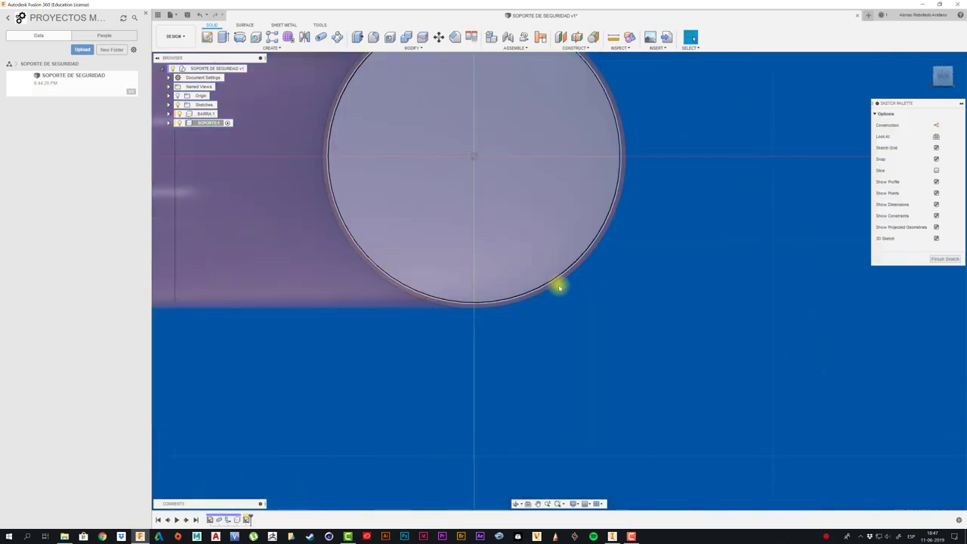
click(239, 37)
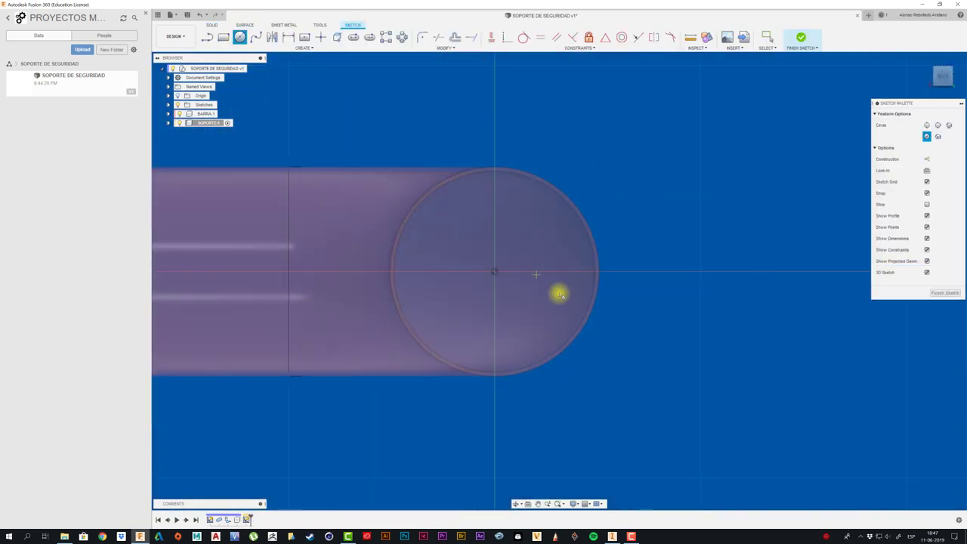
click(494, 272)
click(508, 168)
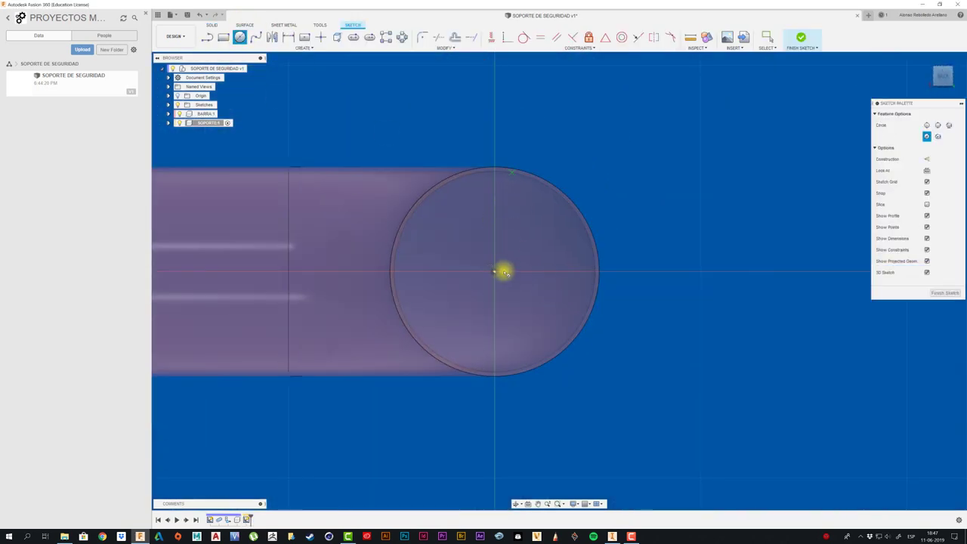
click(494, 271)
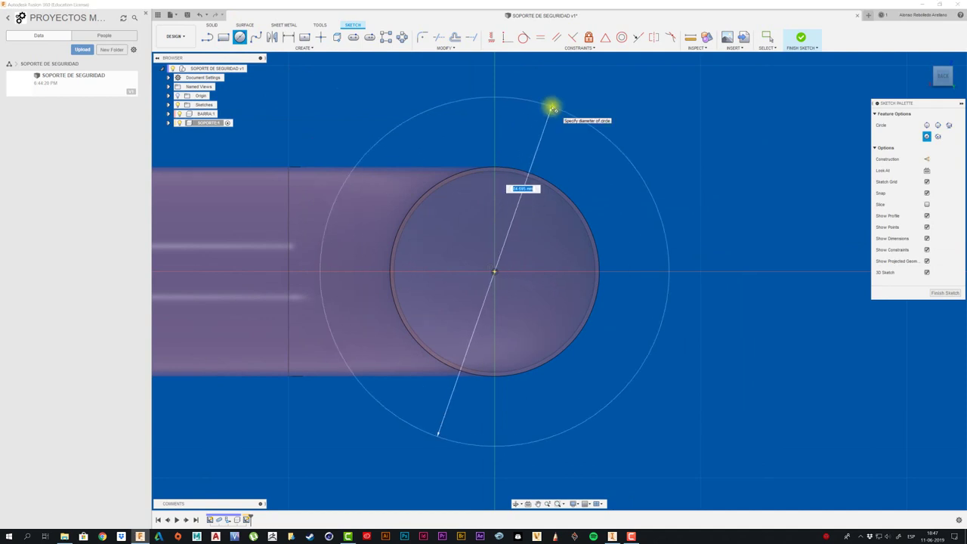
click(552, 108)
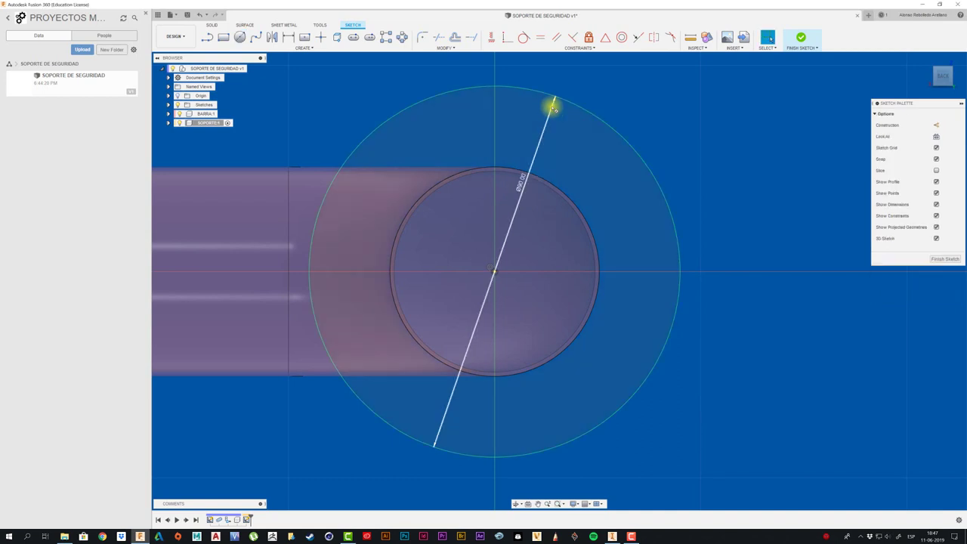
shift+middle_drag(552, 109, 598, 123)
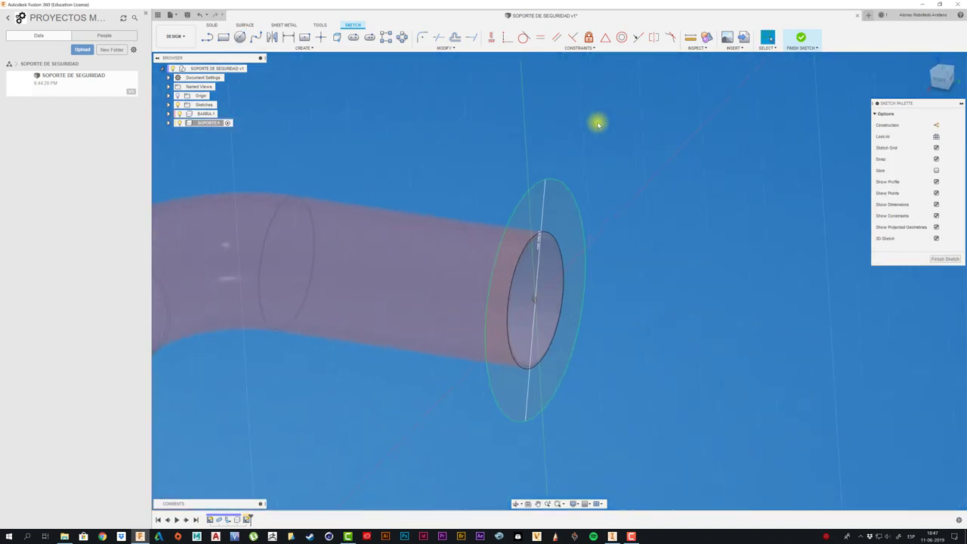
Extrude the ring between the circles about 2 mm to form the flange.
key(e)
click(551, 213)
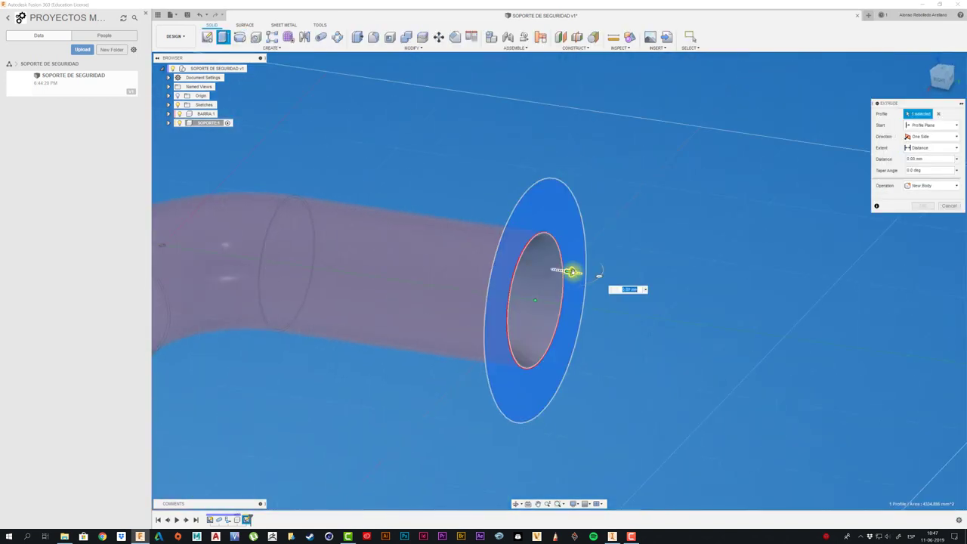
drag(572, 272, 551, 269)
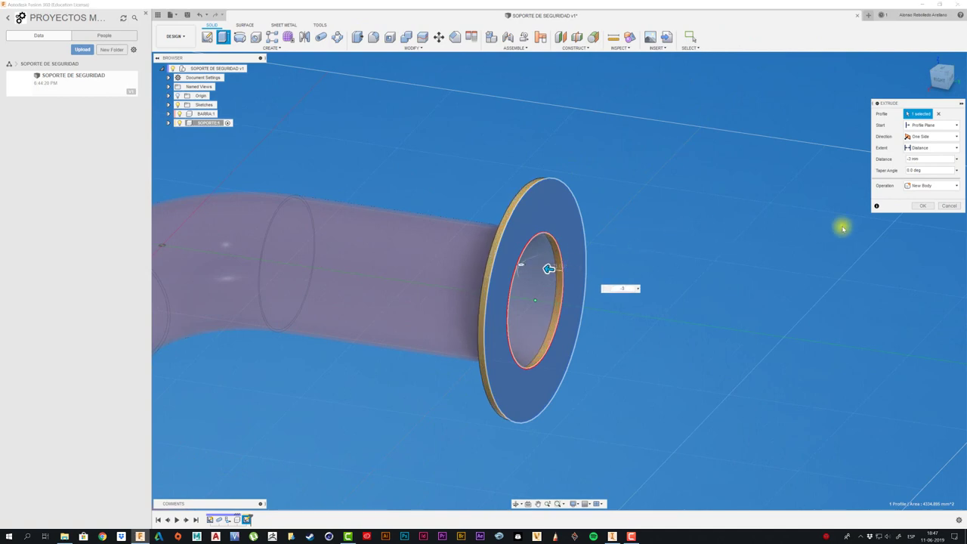
click(924, 205)
shift+middle_drag(726, 244, 488, 227)
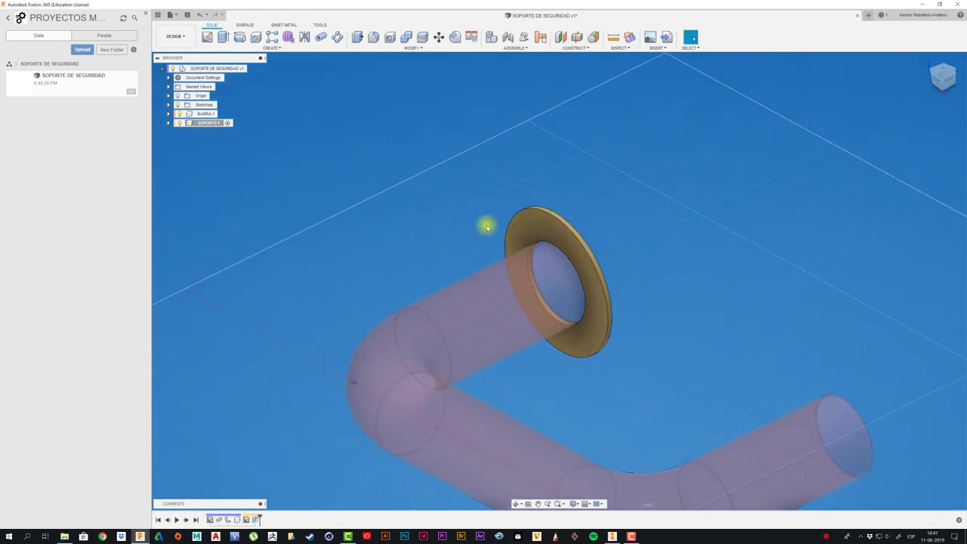
scroll(487, 227, up, 5)
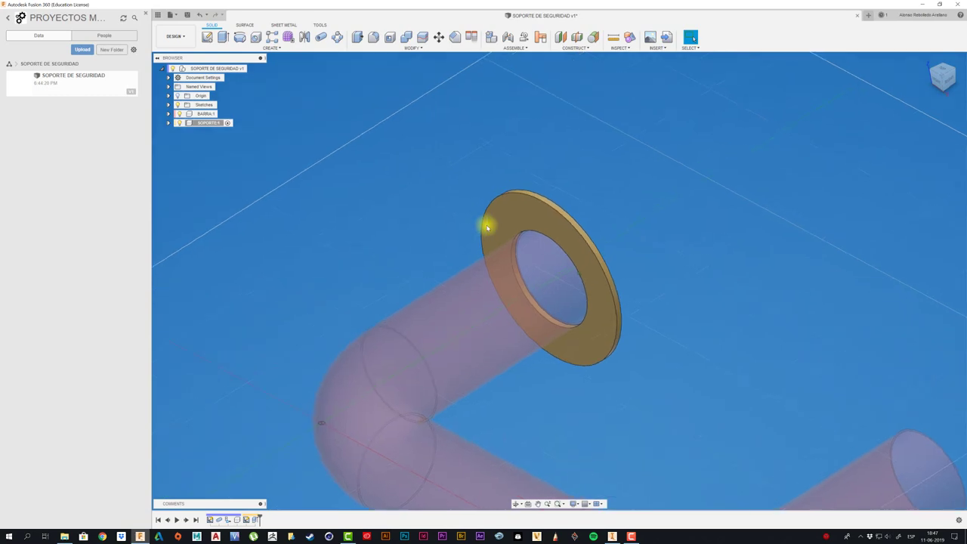
Sketch a small circle on the flange face and cut it through as a hole.
click(207, 37)
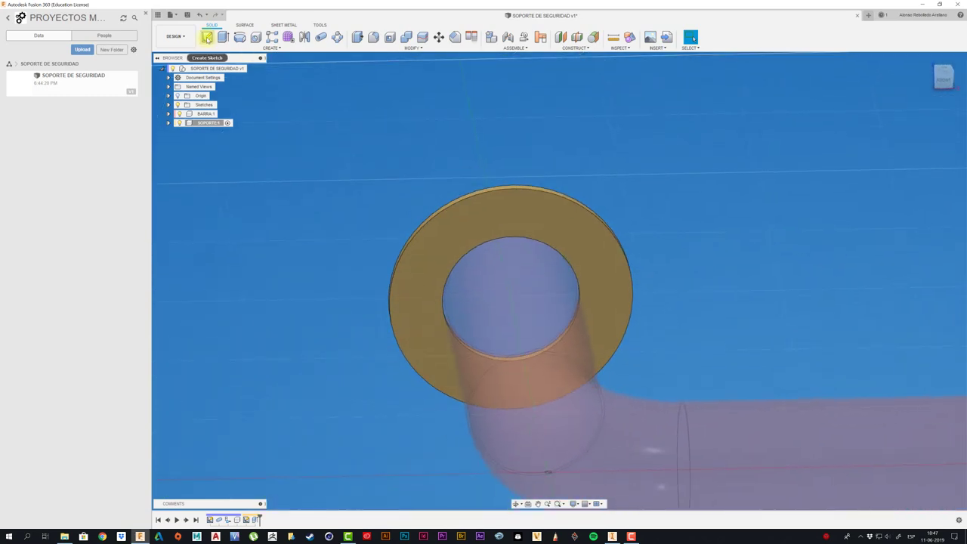
click(526, 214)
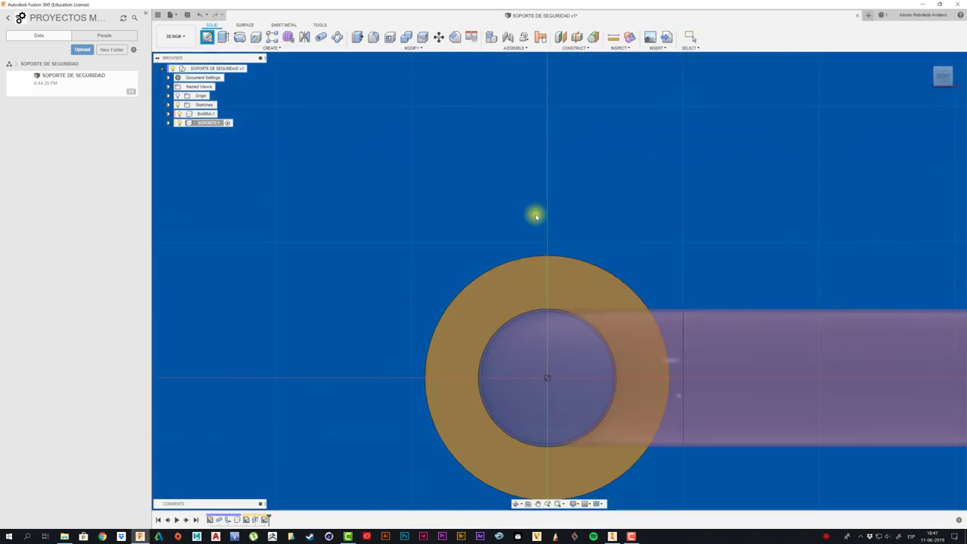
key(c)
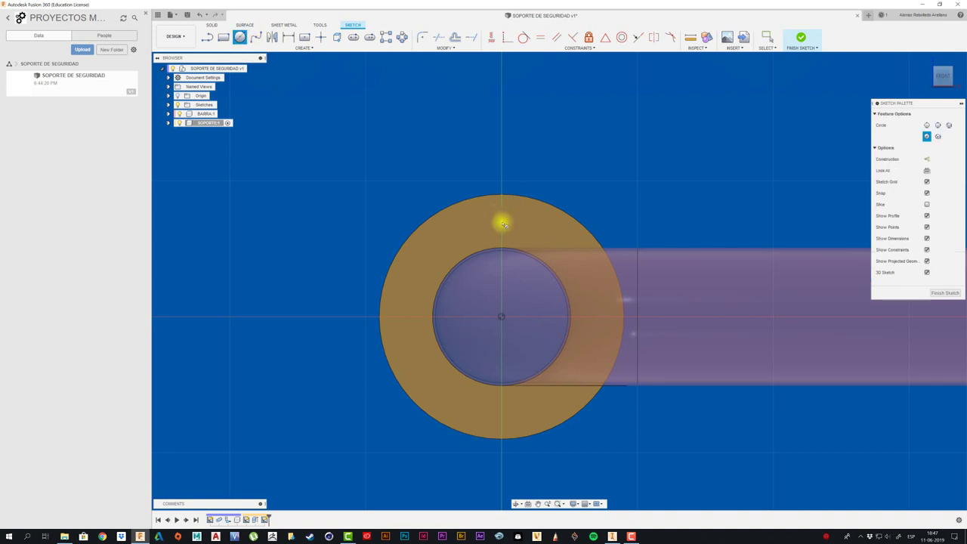
click(504, 224)
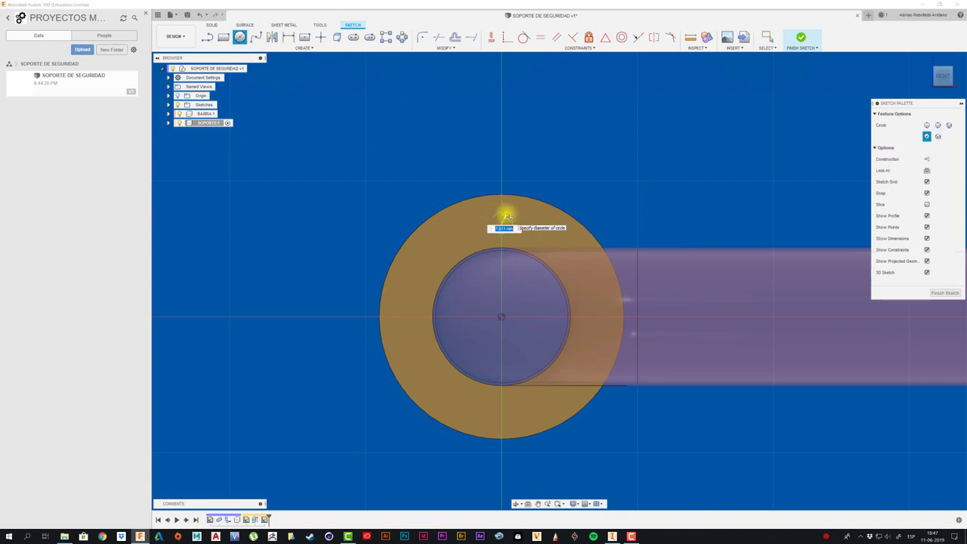
text(6)
key(Return)
key(Escape)
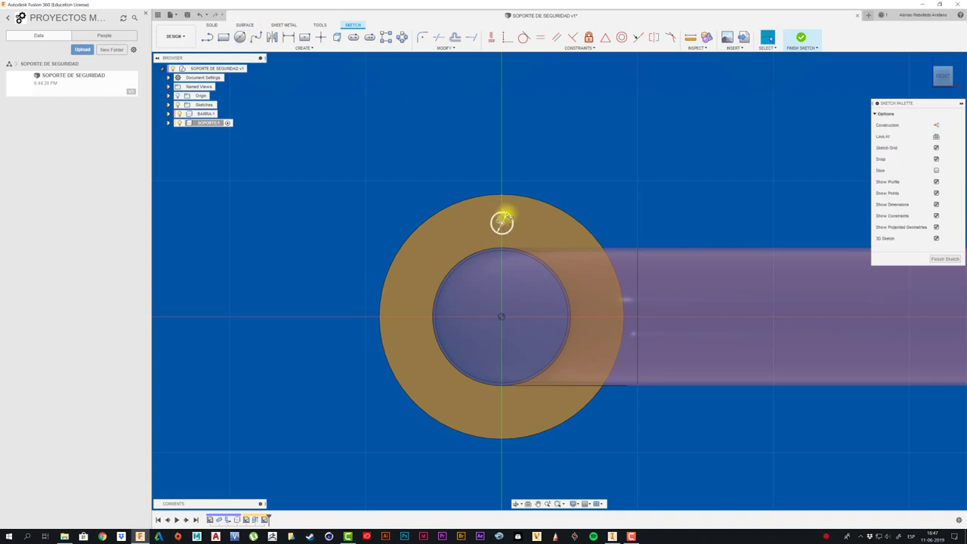
key(e)
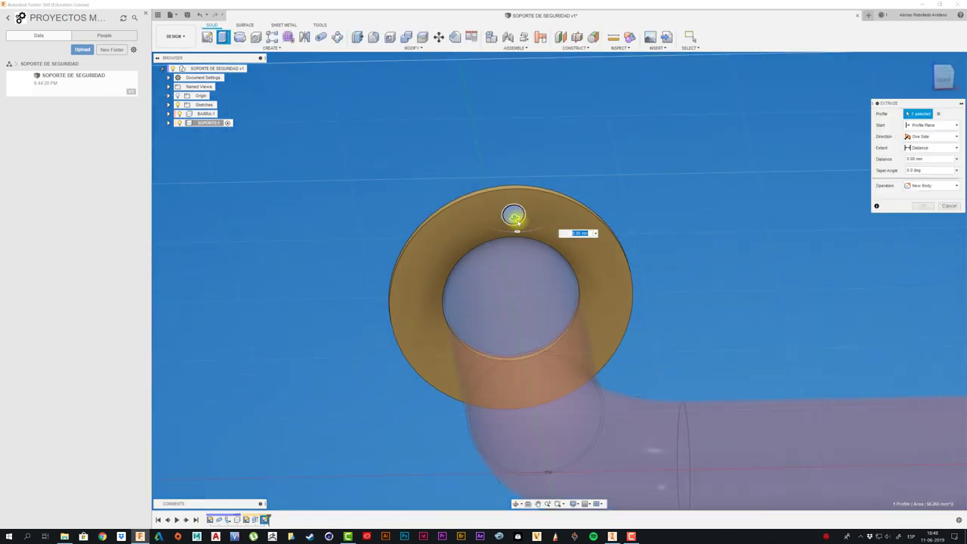
drag(506, 172, 503, 164)
click(920, 219)
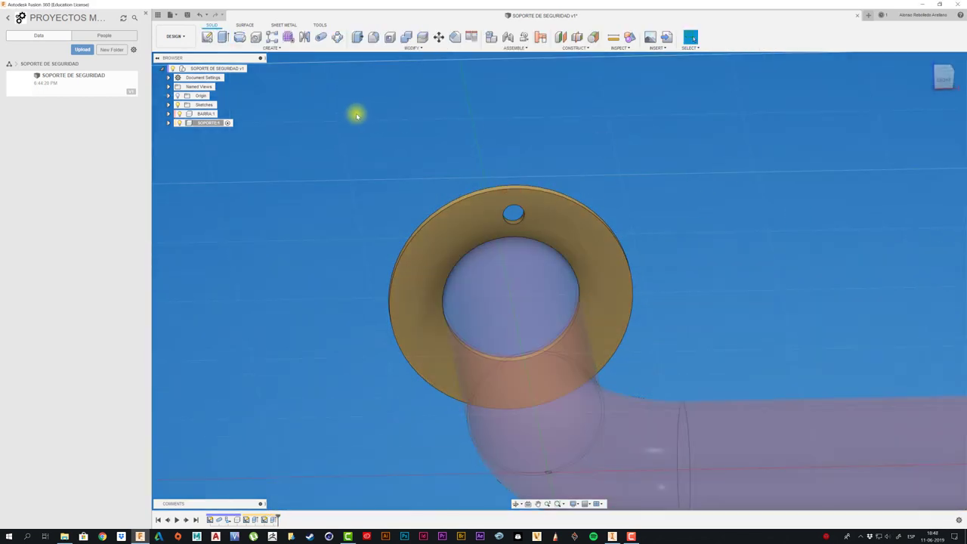
Circular-pattern the hole around the ring's edge to make 3 holes.
click(338, 39)
scroll(505, 206, up, 3)
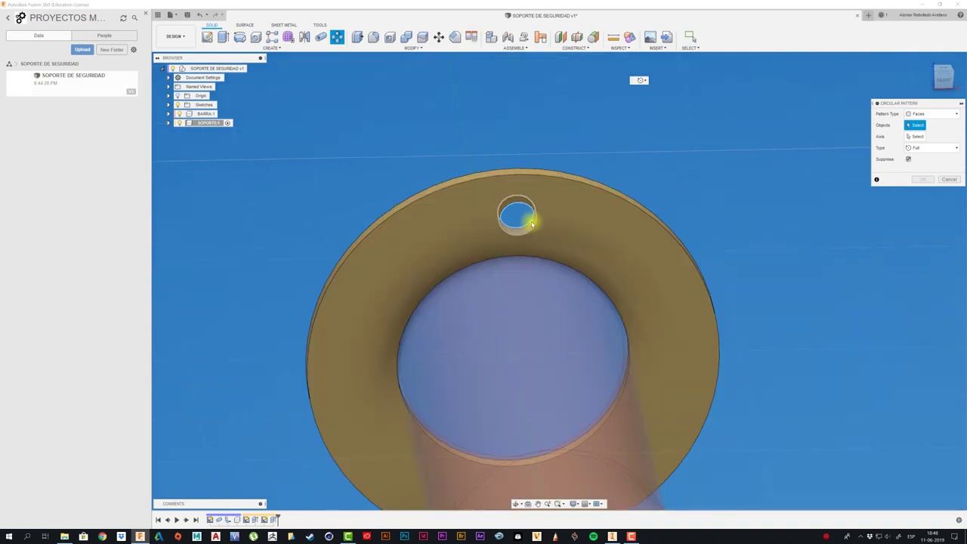
scroll(531, 218, up, 2)
drag(938, 105, 786, 97)
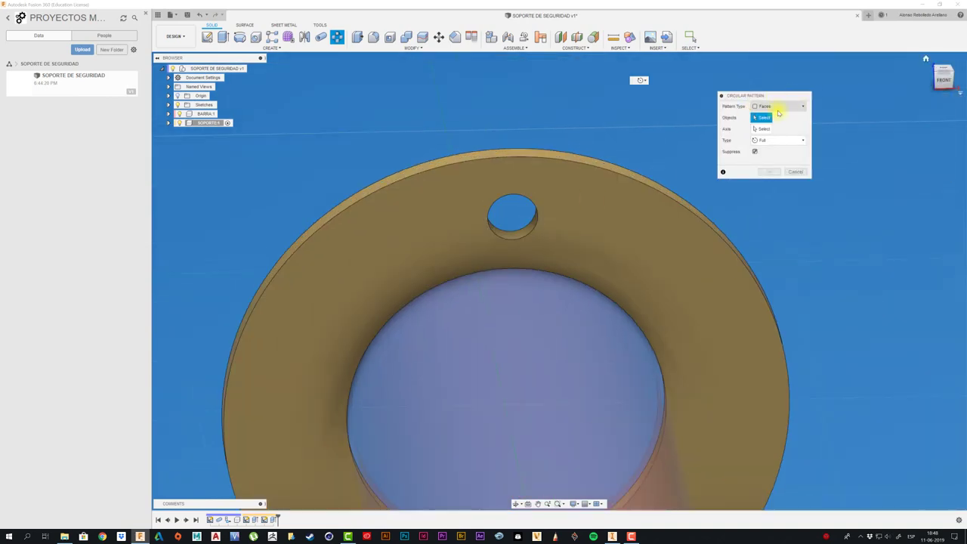
click(512, 232)
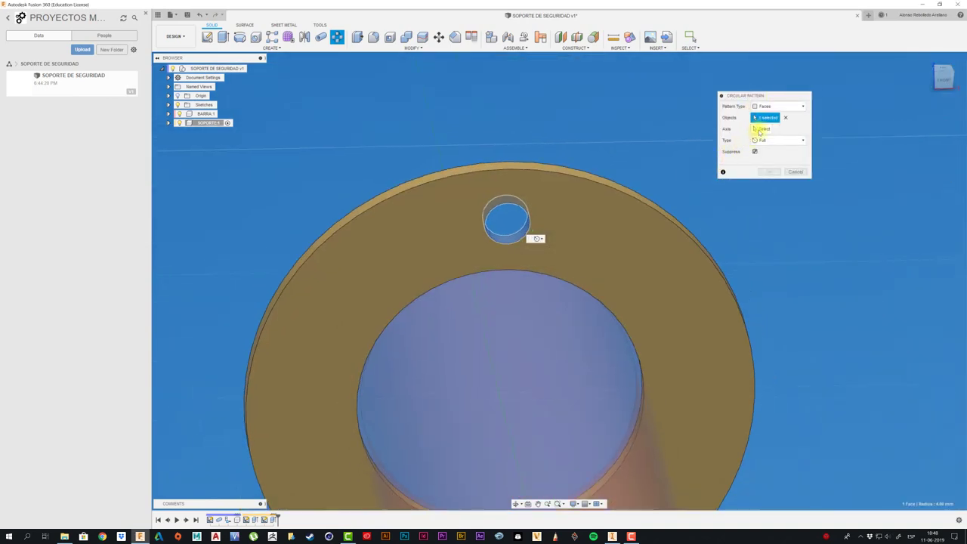
scroll(759, 130, down, 3)
click(762, 129)
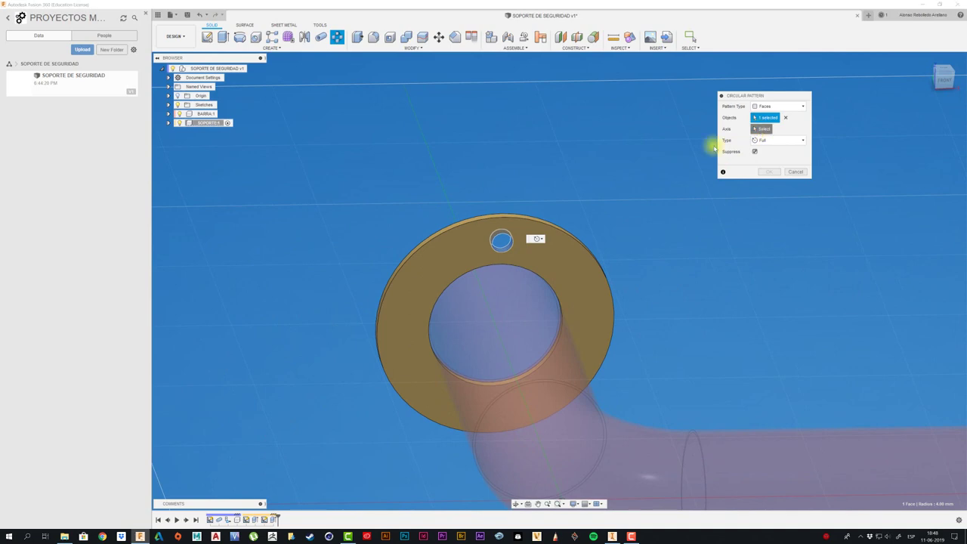
click(584, 238)
shift+middle_drag(630, 249, 731, 211)
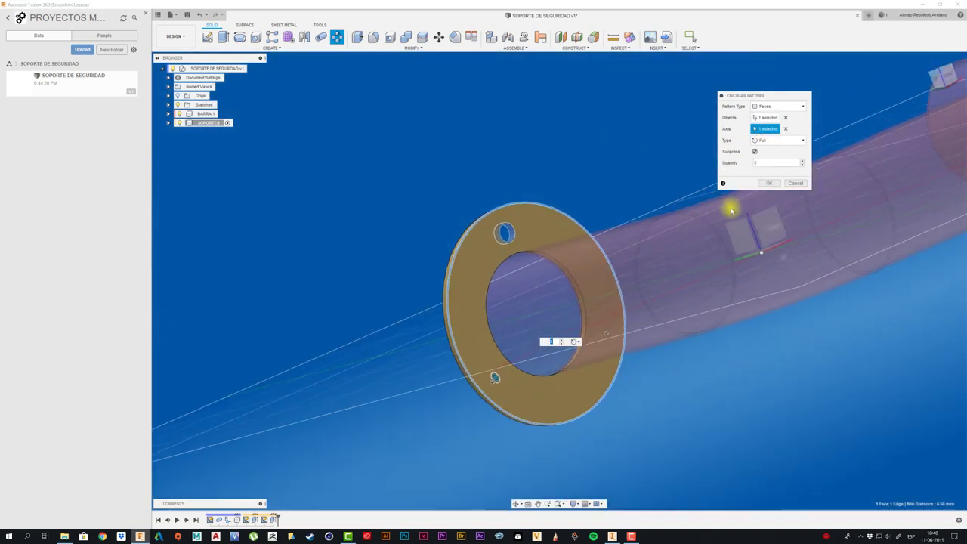
click(767, 184)
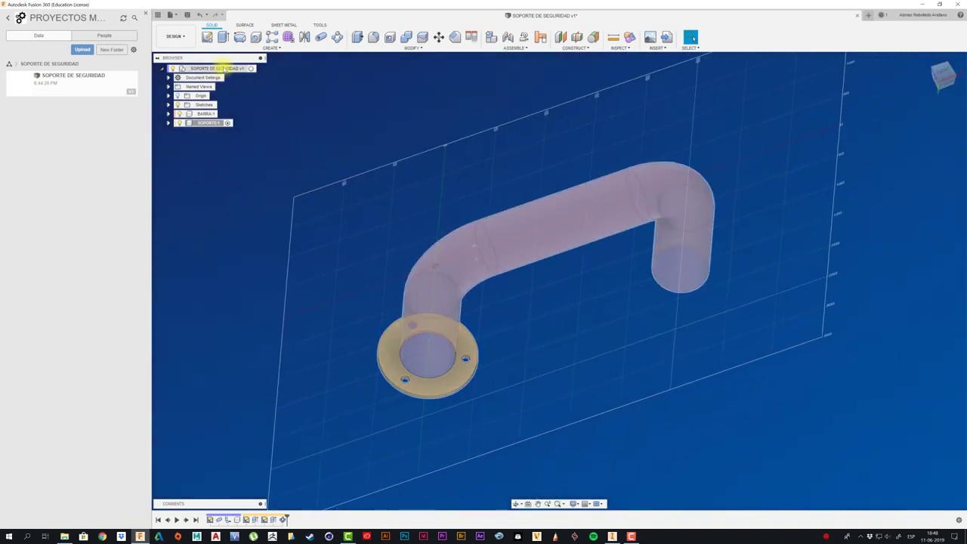
Activate the root assembly, check BARRA:1 and SOPORTE:1, and save version v2.
click(252, 70)
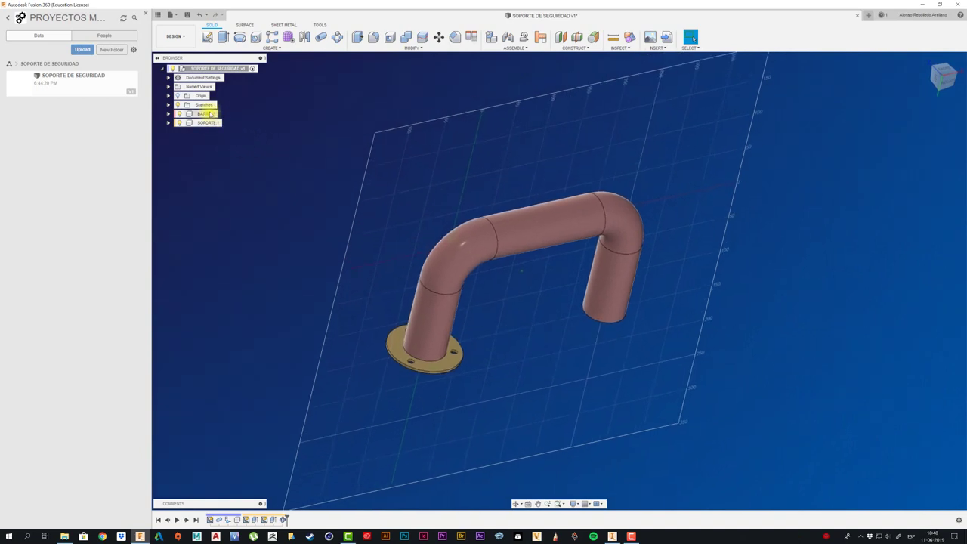
click(211, 114)
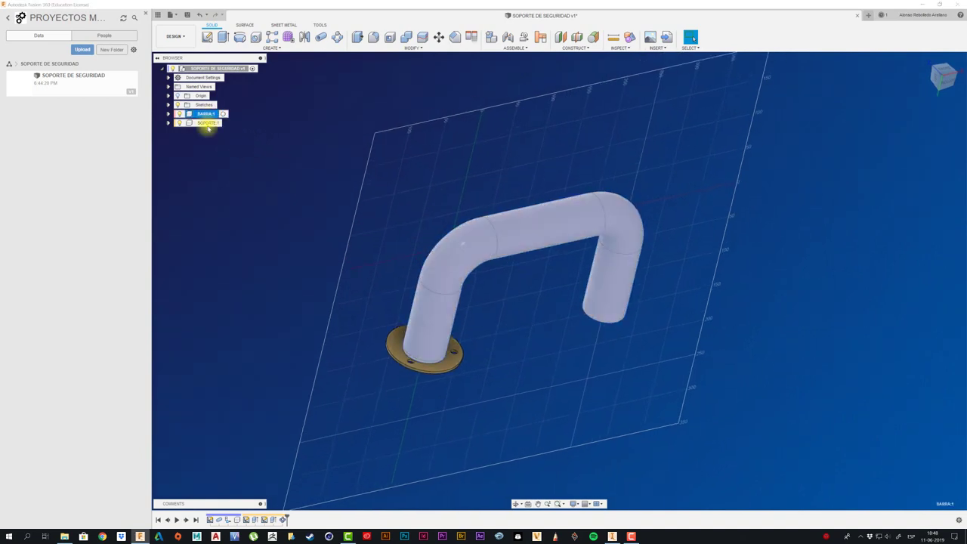
click(206, 122)
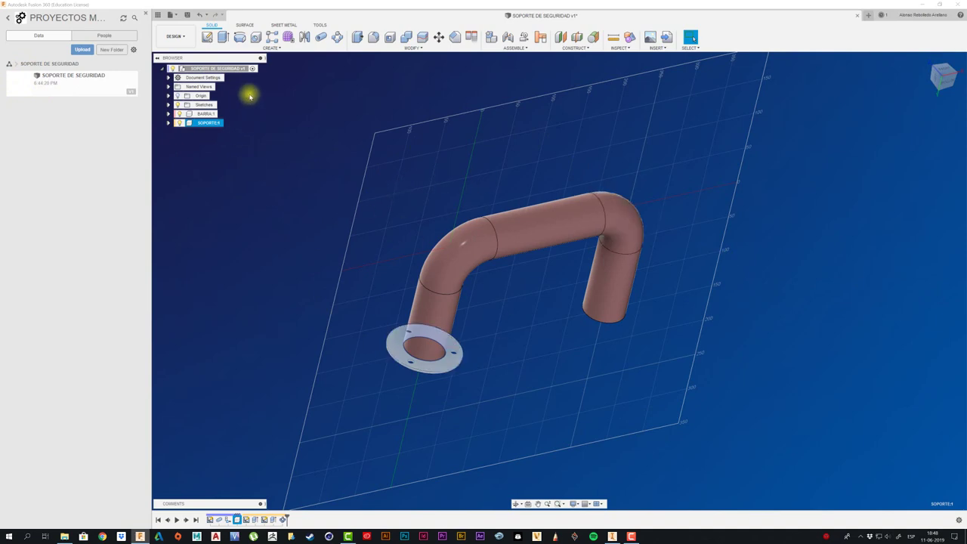
click(242, 70)
click(188, 15)
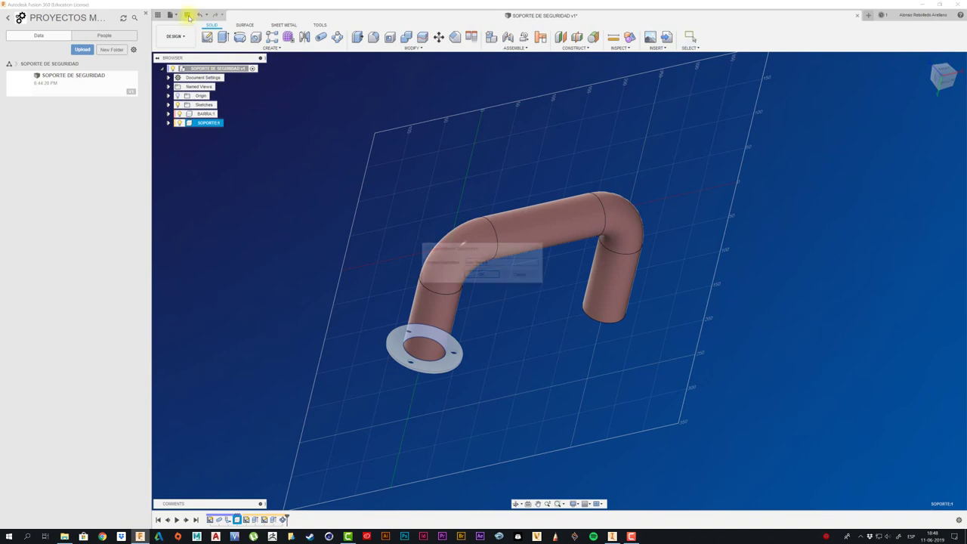
click(483, 276)
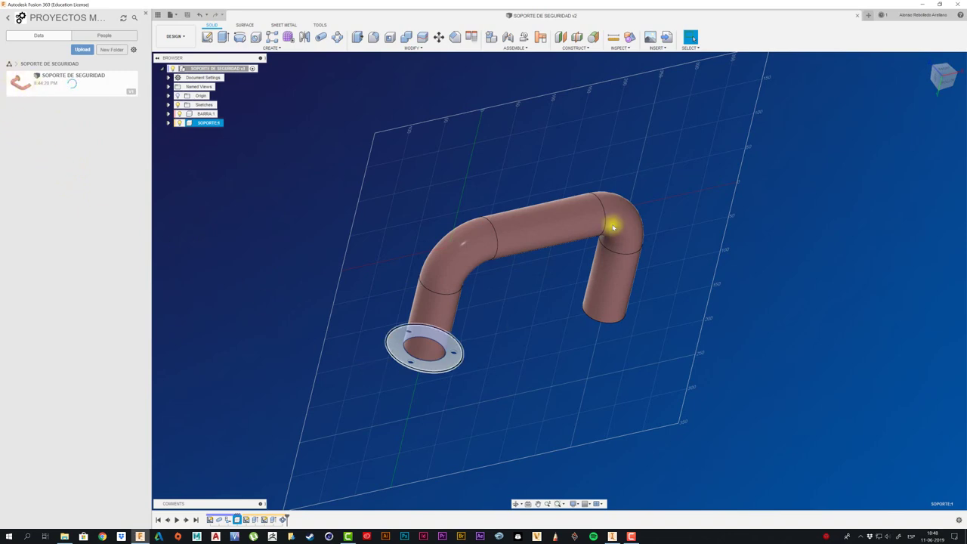
Pull the flange off the bar, then fix it to the bar's open end with a rigid joint.
click(300, 313)
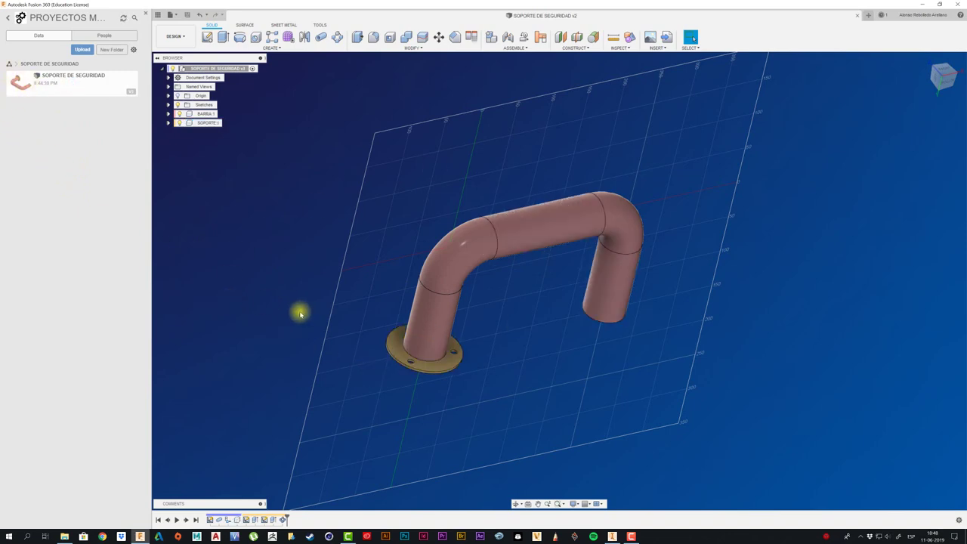
scroll(425, 385, up, 2)
drag(431, 367, 713, 423)
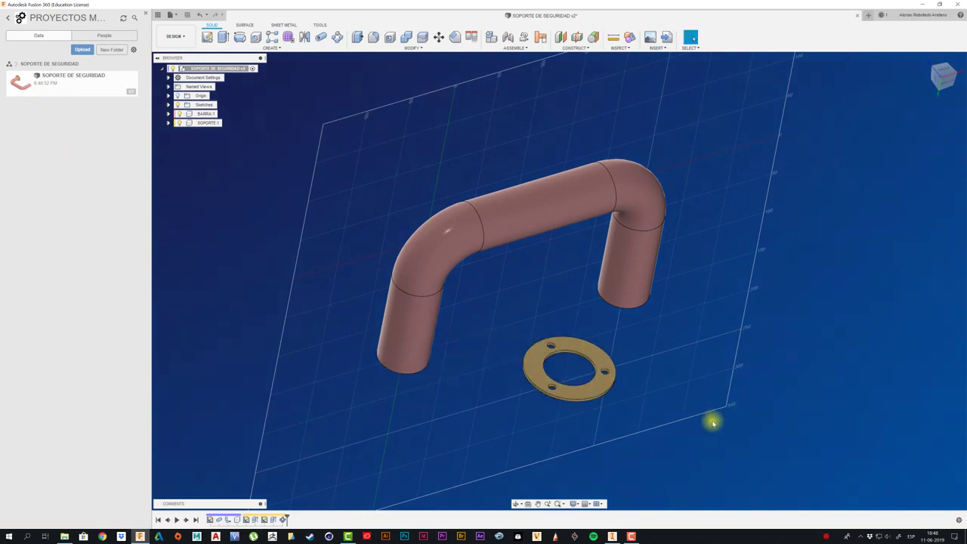
shift+middle_drag(713, 423, 703, 414)
key(j)
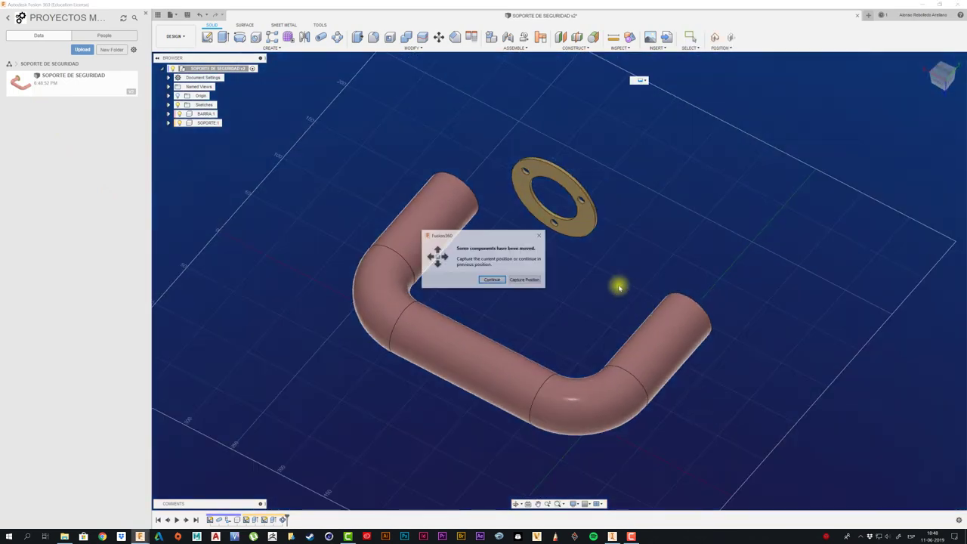
click(523, 279)
scroll(540, 257, up, 2)
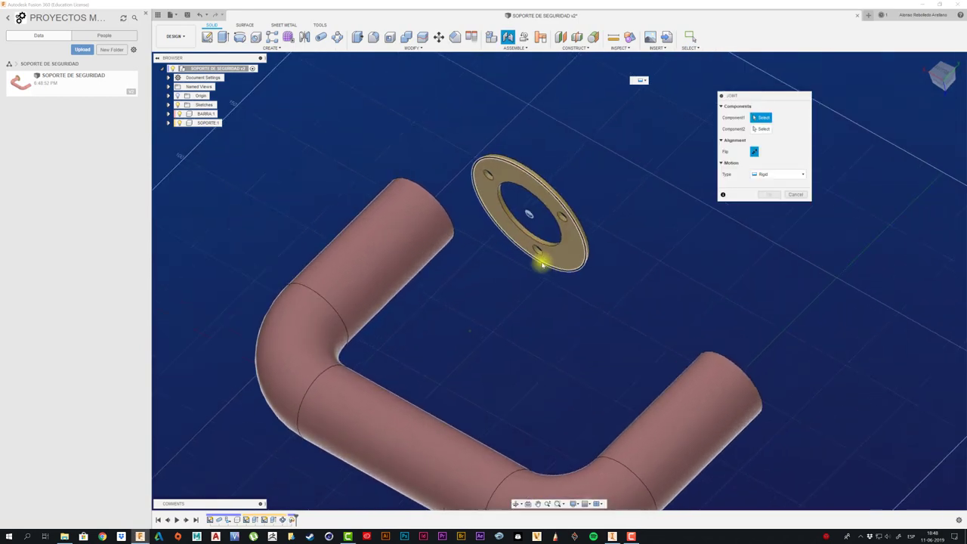
scroll(539, 255, up, 3)
click(540, 255)
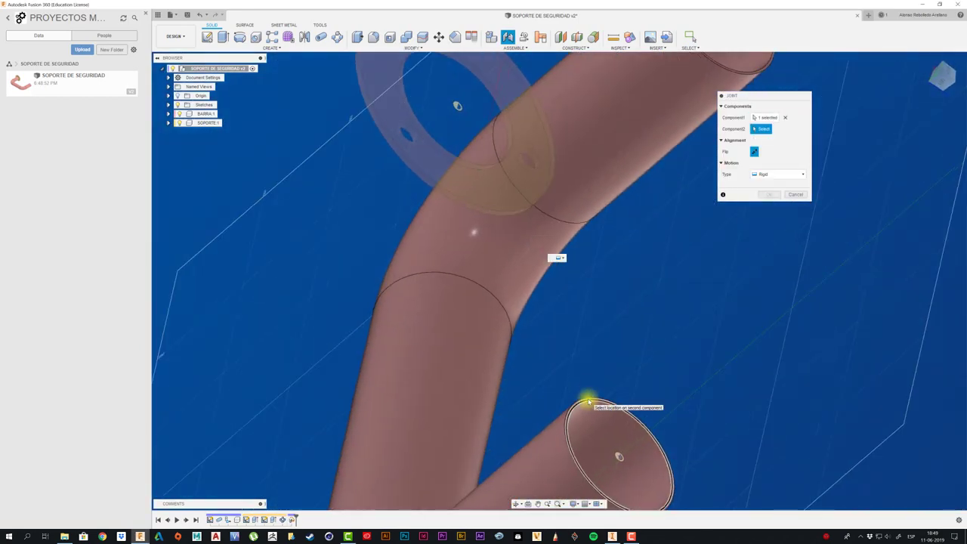
click(585, 397)
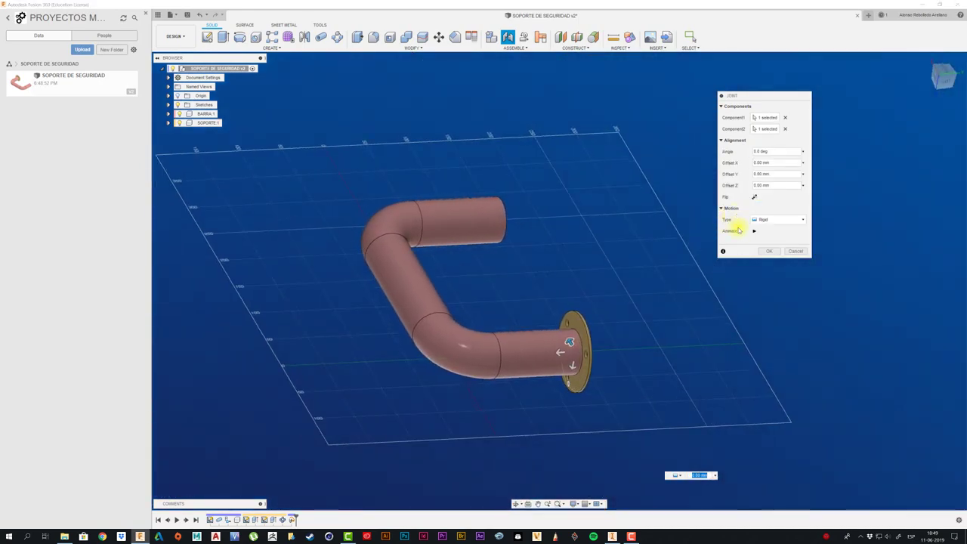
click(774, 250)
click(210, 132)
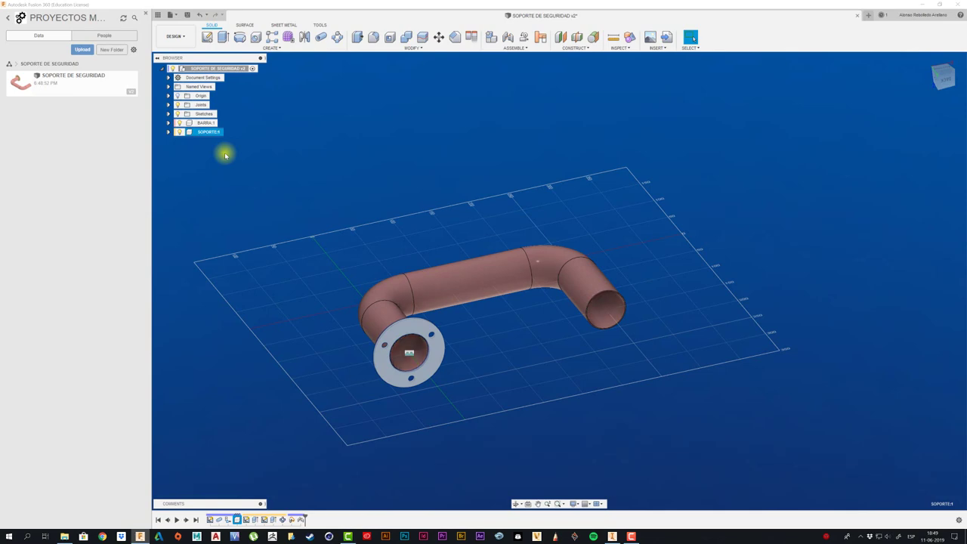
Copy and paste the flange, sliding the copy along X to the bar's right end.
key(ctrl+c)
key(ctrl+v)
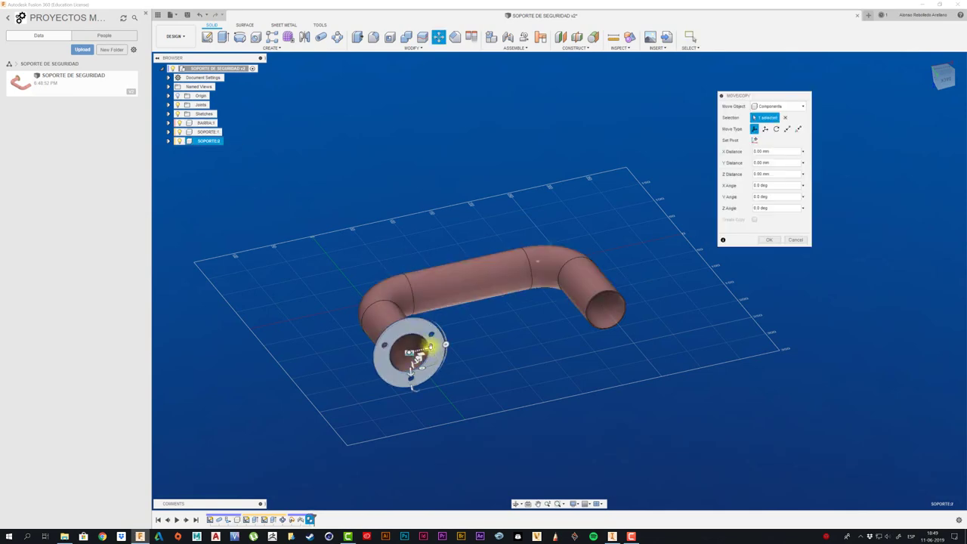
drag(429, 347, 531, 328)
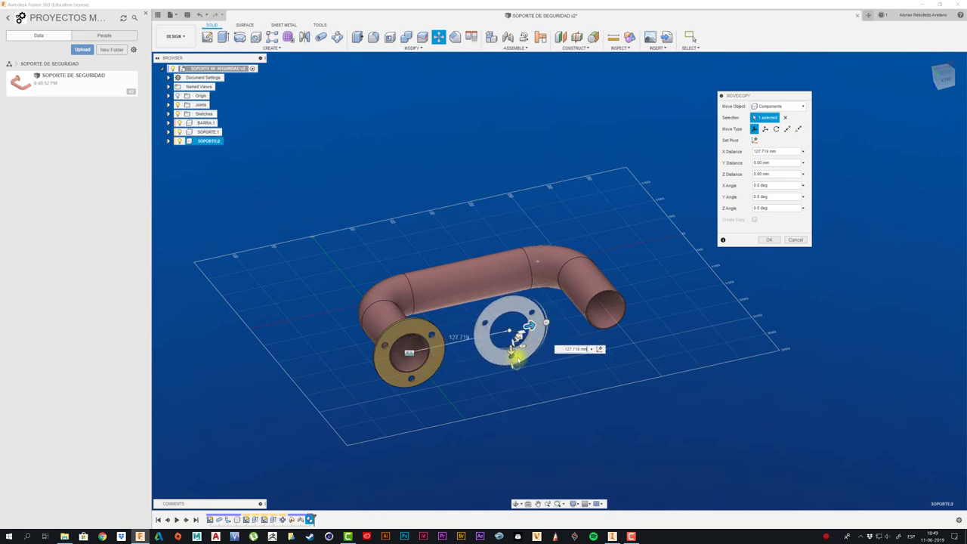
drag(531, 326, 731, 274)
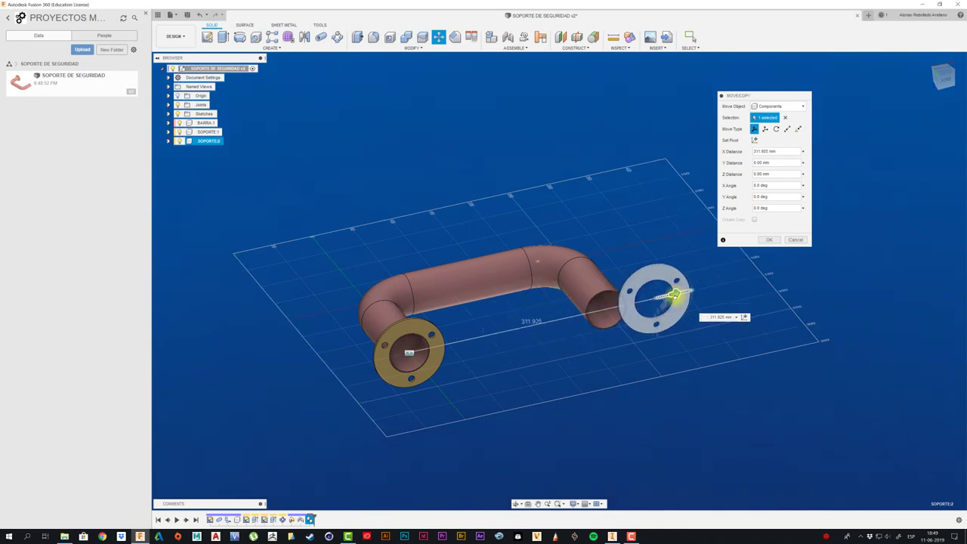
click(769, 239)
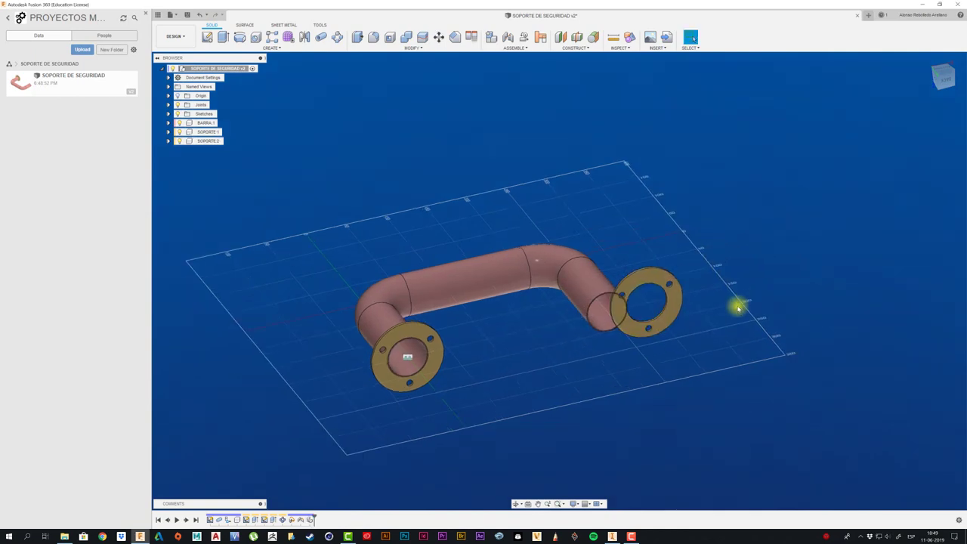
scroll(740, 310, up, 5)
scroll(747, 325, up, 3)
Joint the flange copy onto the pipe end rim and return to the overall view.
key(j)
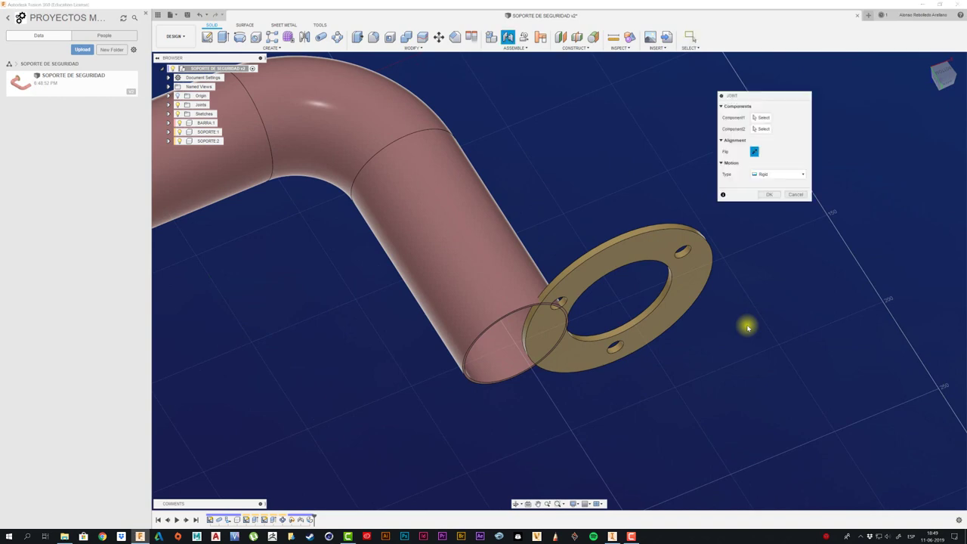
click(650, 315)
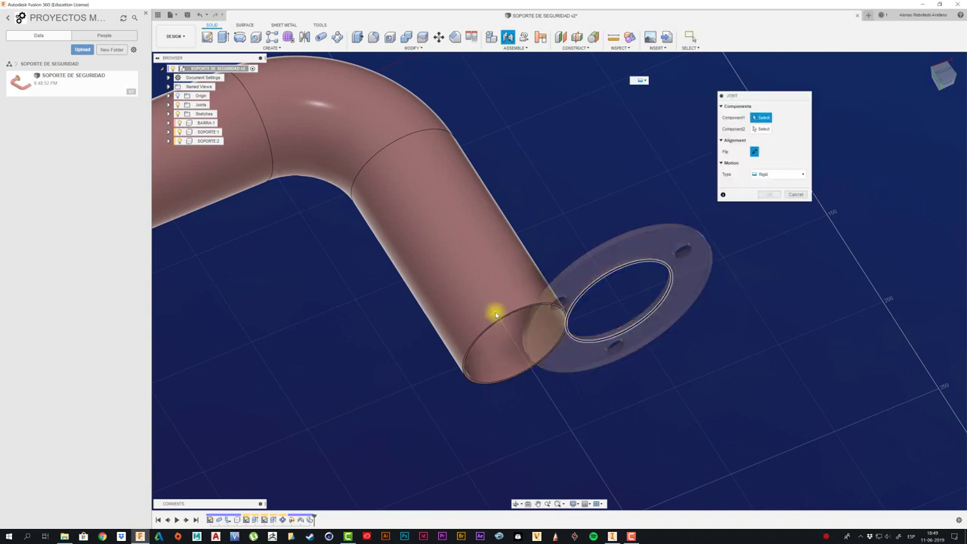
scroll(493, 323, up, 2)
scroll(490, 327, up, 2)
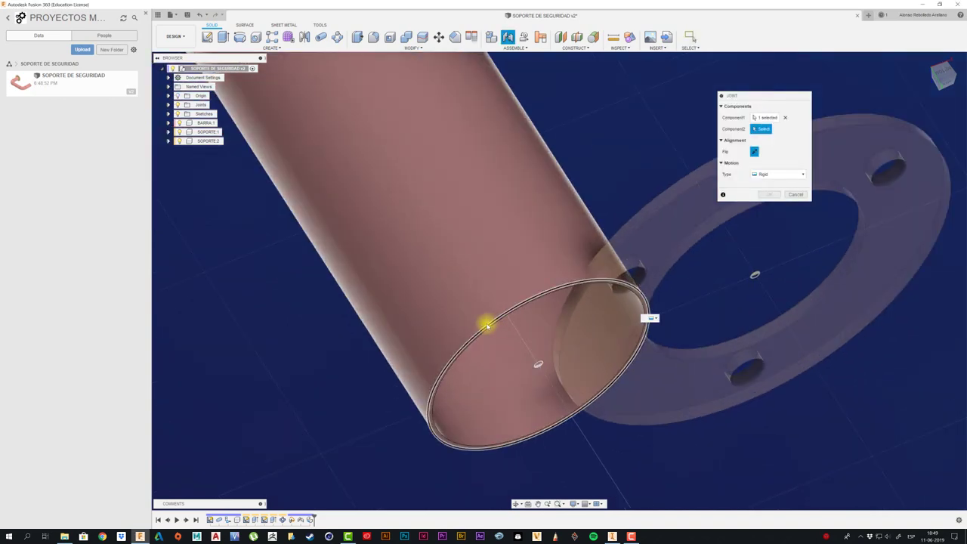
click(488, 325)
click(766, 249)
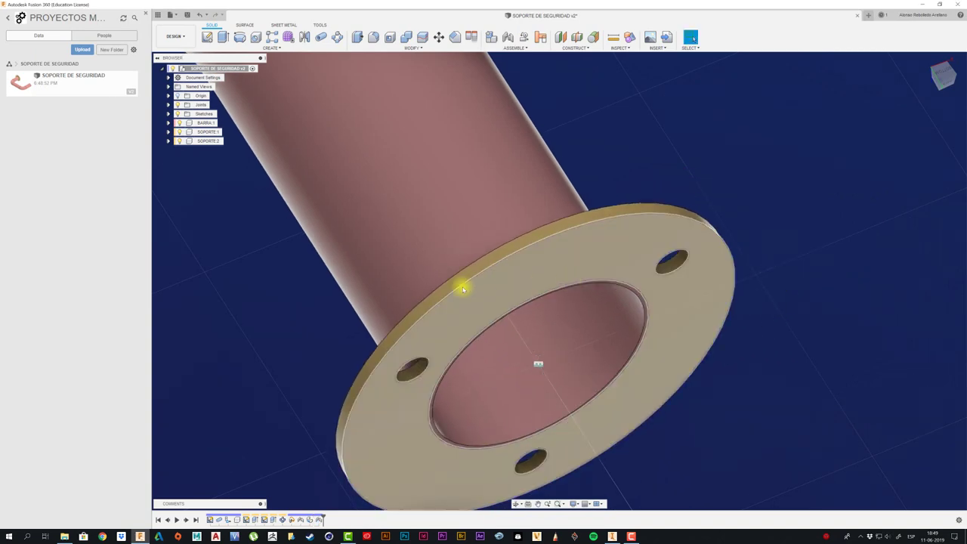
key(F6)
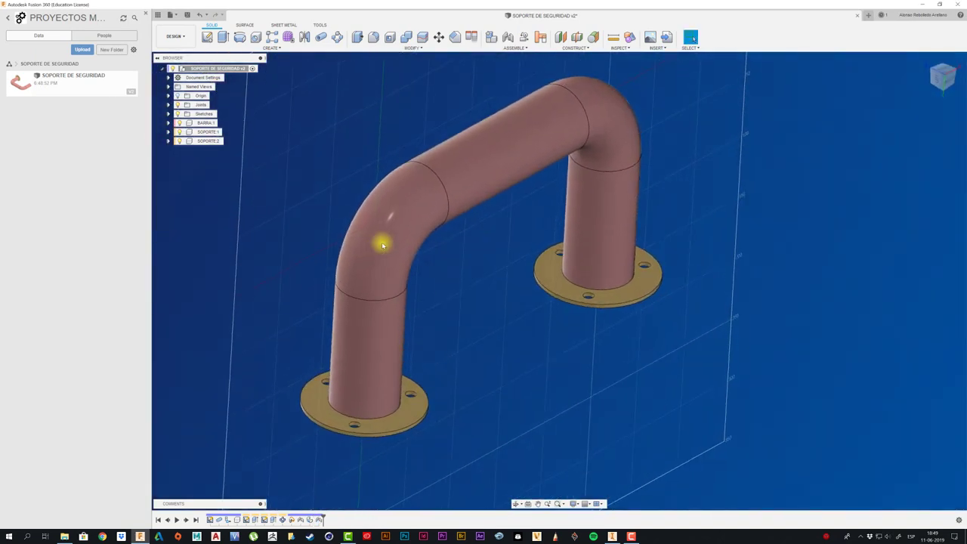
Switch the camera to Perspective and inspect BARRA:1 and the flange faces.
click(577, 503)
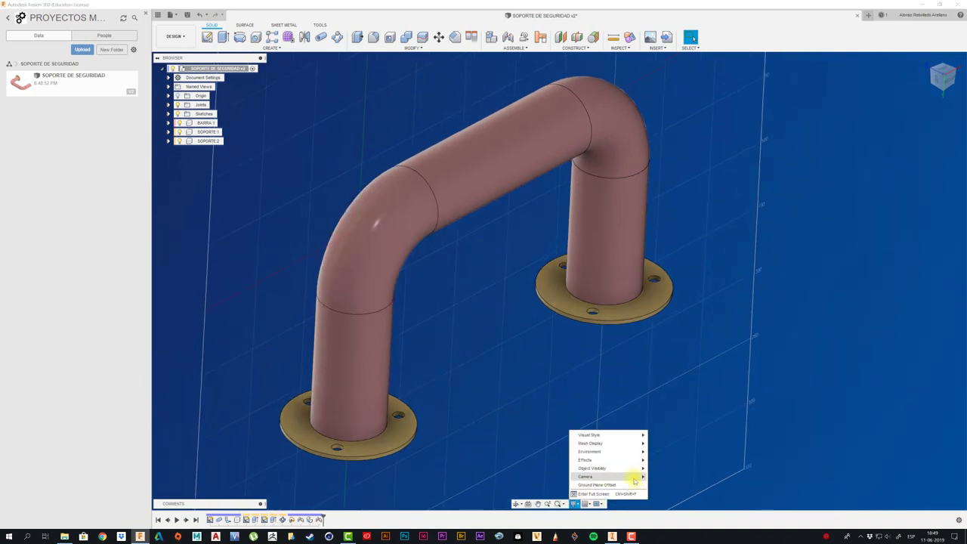
mouse_move(604, 476)
click(680, 488)
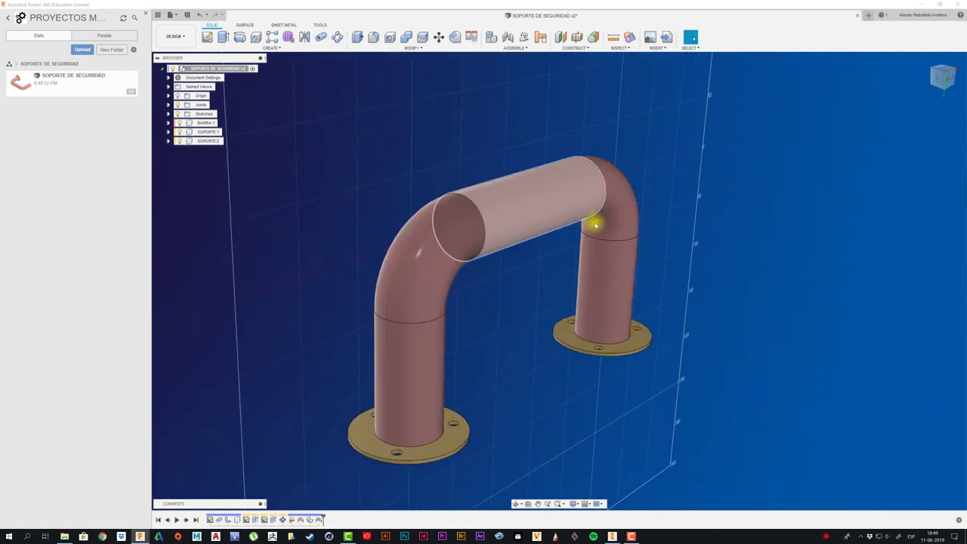
click(204, 123)
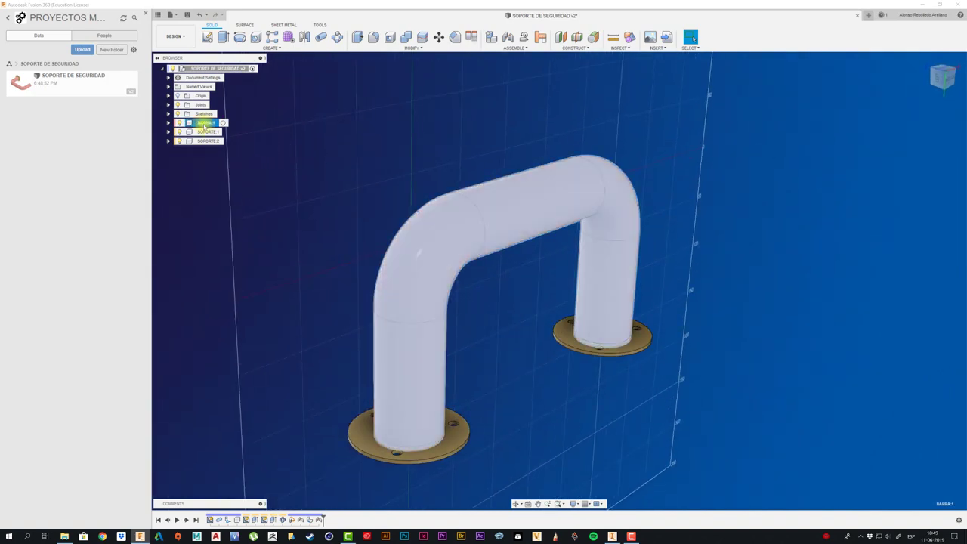
right_click(204, 127)
click(217, 143)
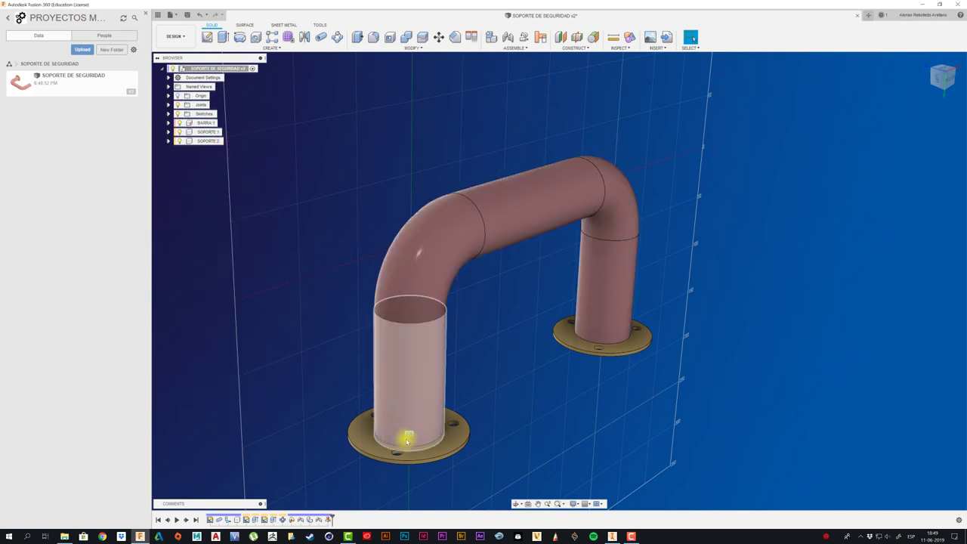
click(426, 455)
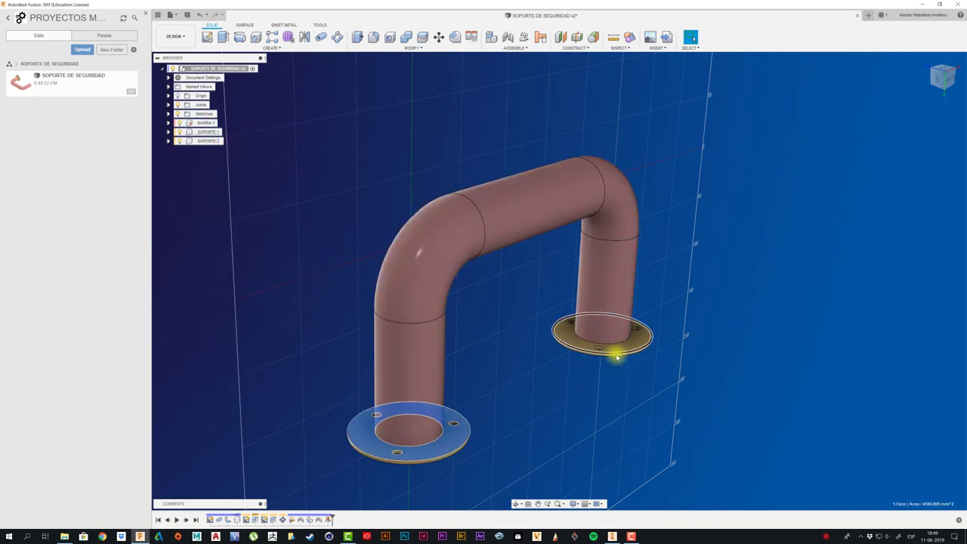
click(523, 316)
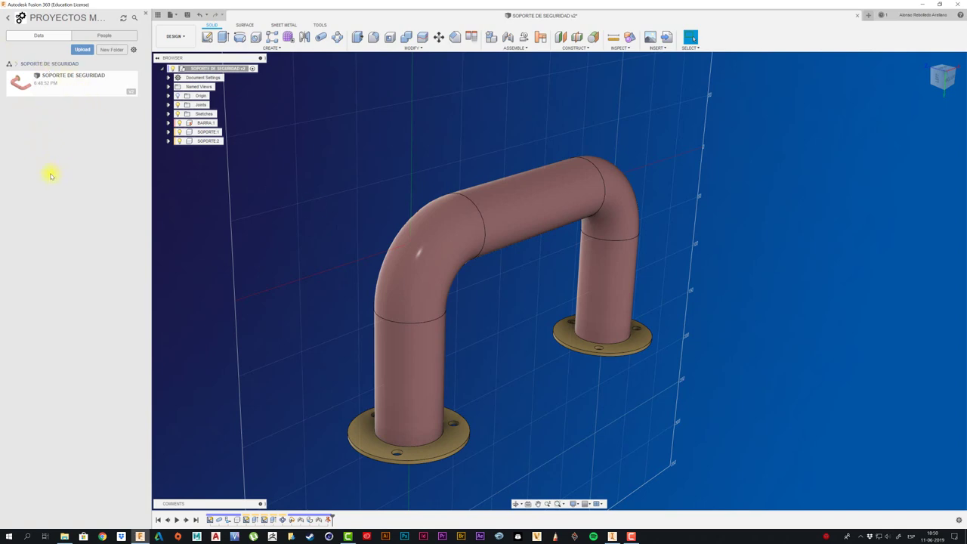
right_click(207, 125)
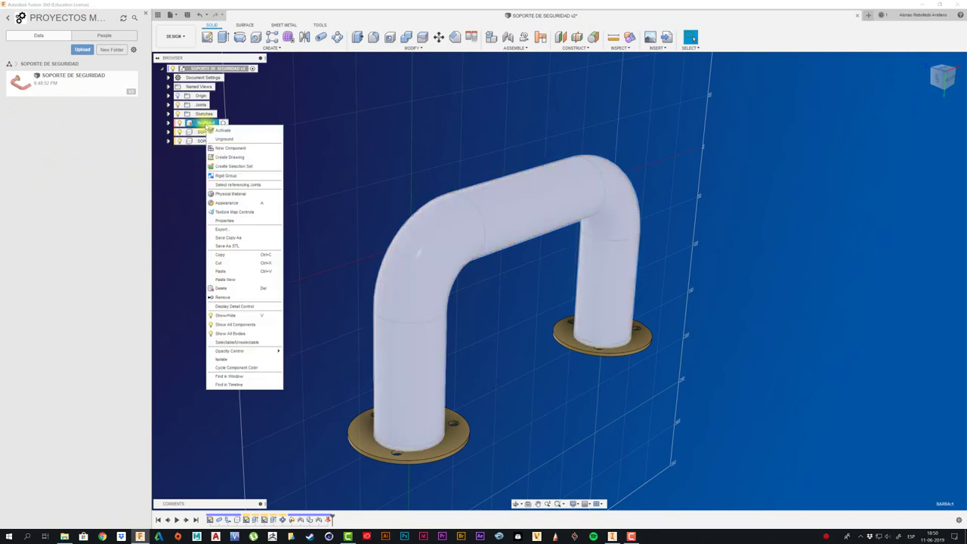
click(285, 121)
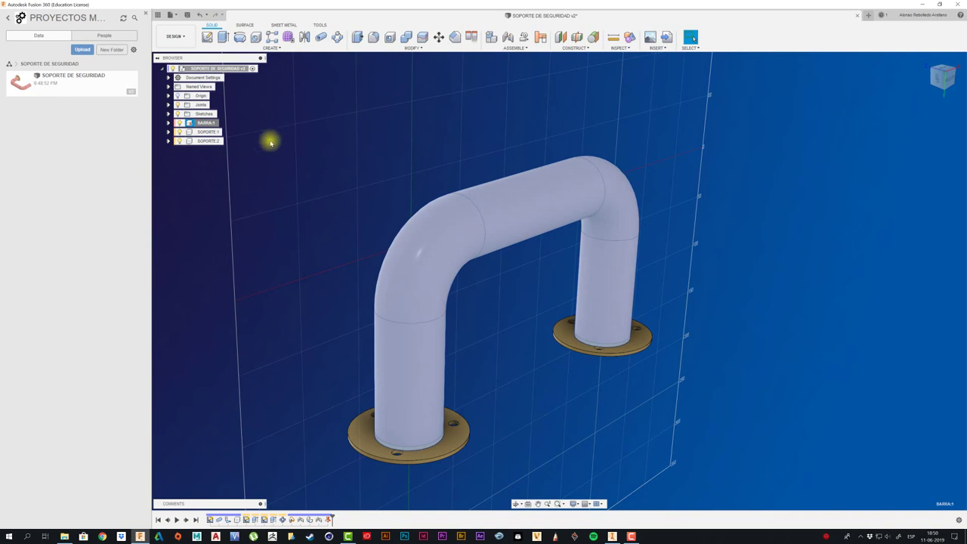
Save a copy of BARRA:1 as a separate design named BARRA.
ctrl+click(208, 133)
ctrl+click(206, 141)
right_click(207, 142)
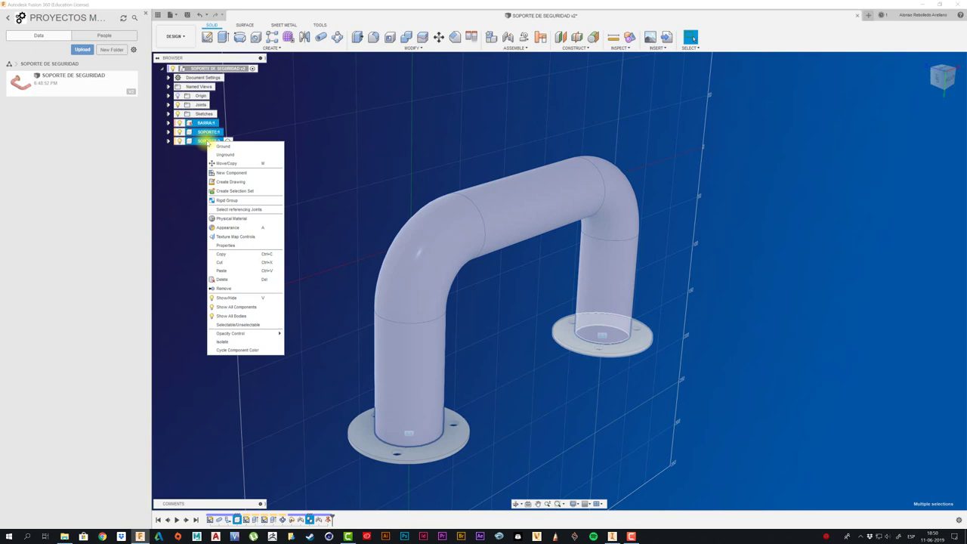
click(191, 175)
key(Escape)
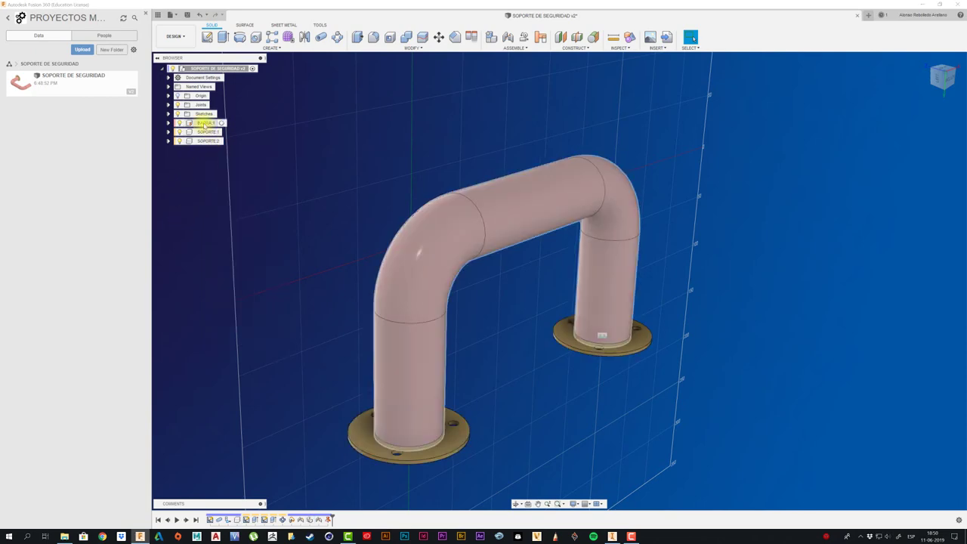
right_click(204, 124)
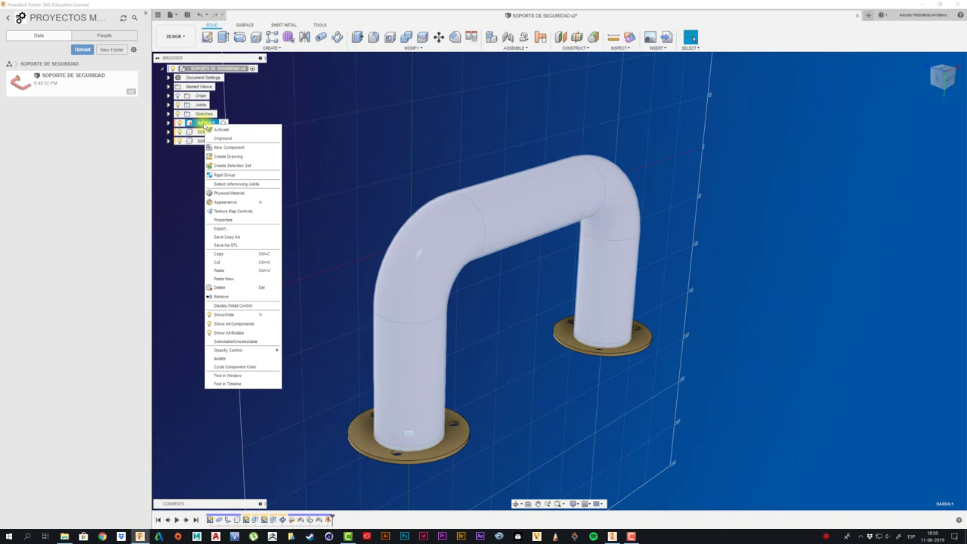
click(243, 241)
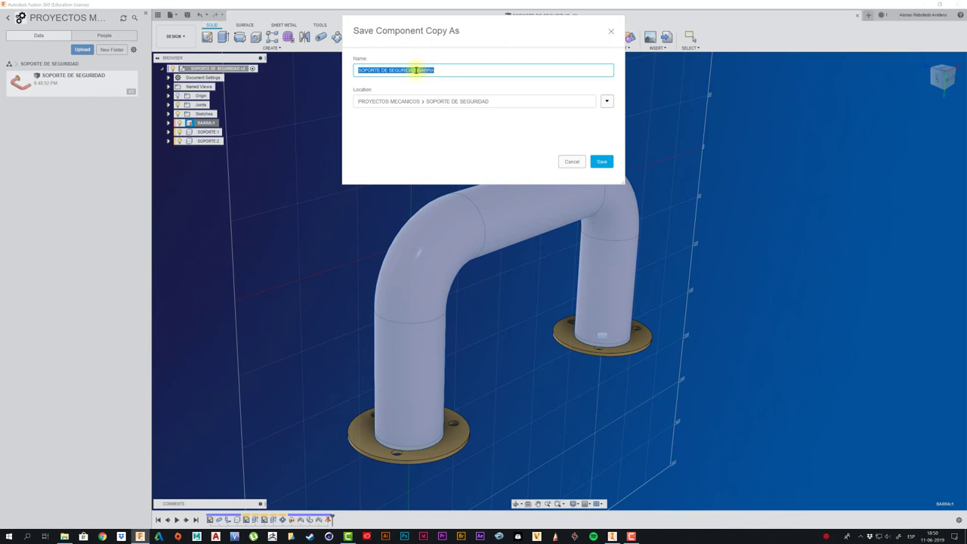
drag(418, 70, 344, 70)
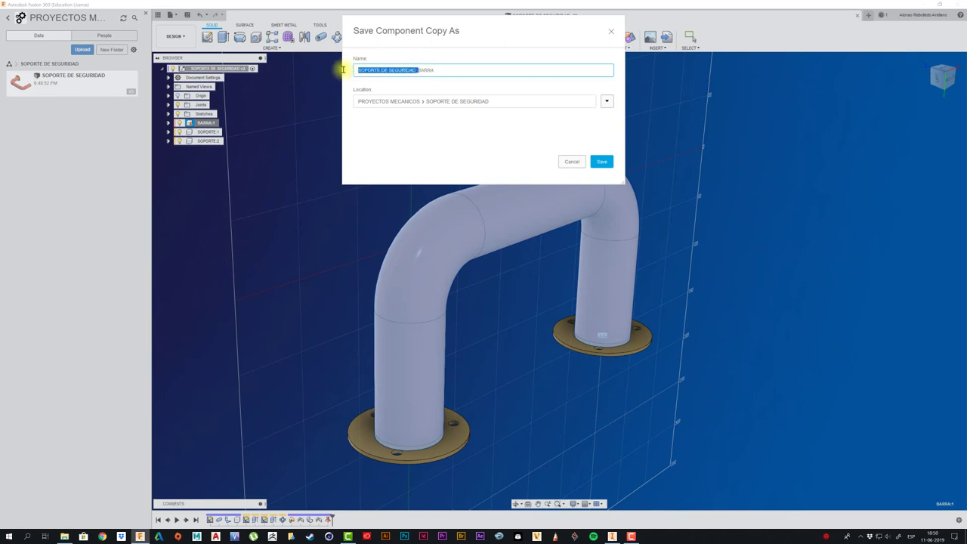
key(BackSpace)
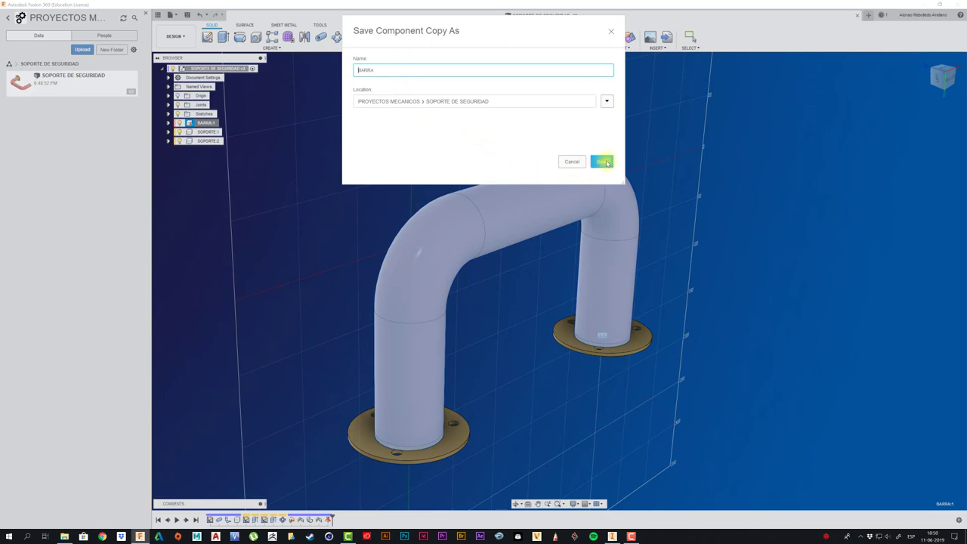
click(606, 162)
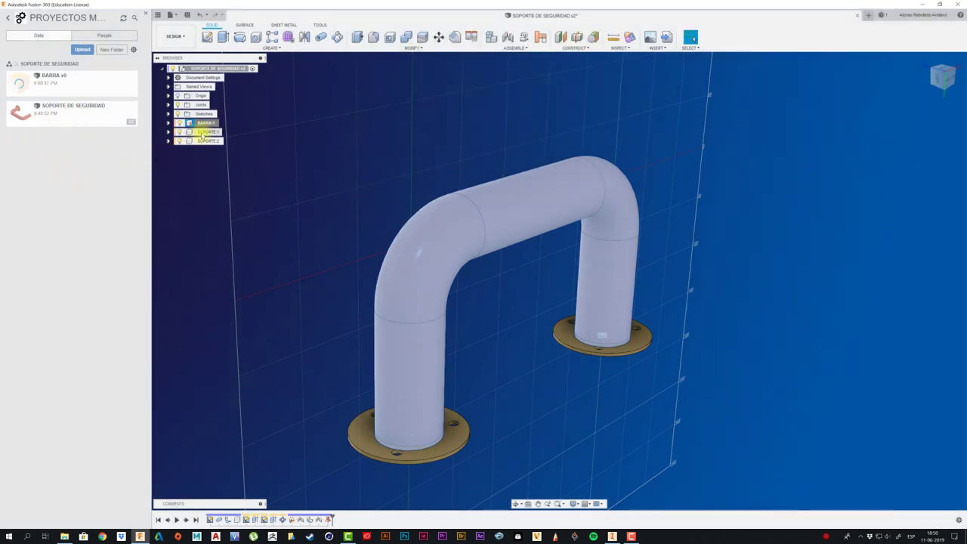
Save a copy of SOPORTE:1 as a separate design named SOPORTE.
right_click(204, 133)
click(224, 255)
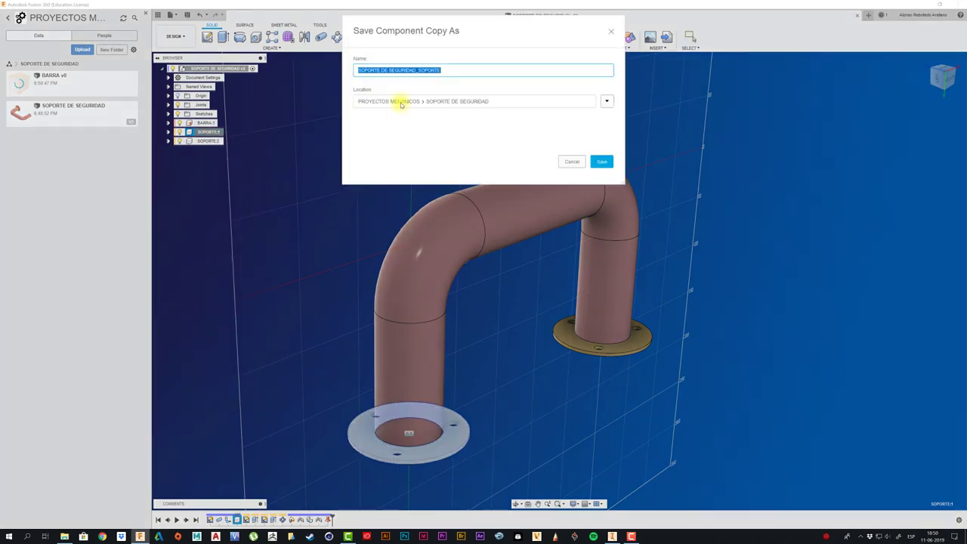
drag(420, 70, 356, 71)
key(BackSpace)
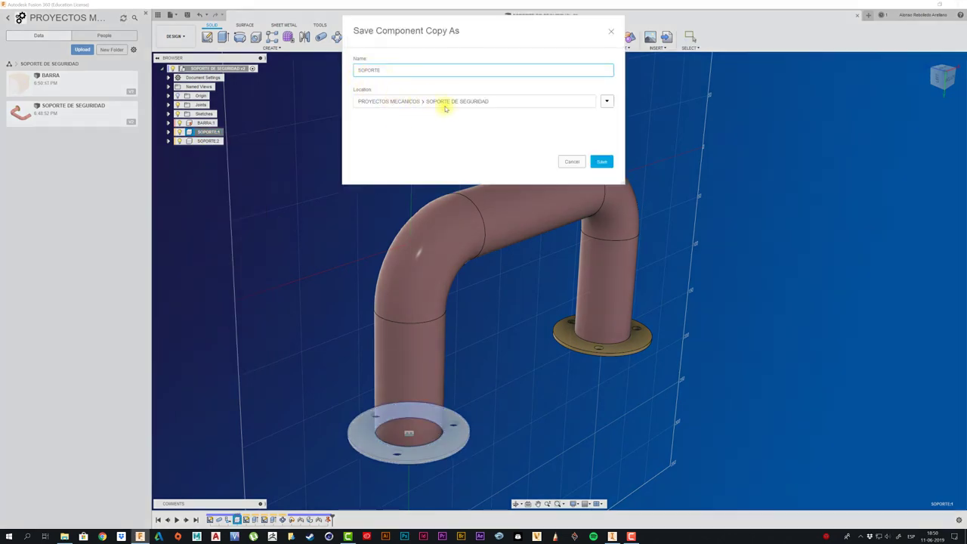
click(601, 162)
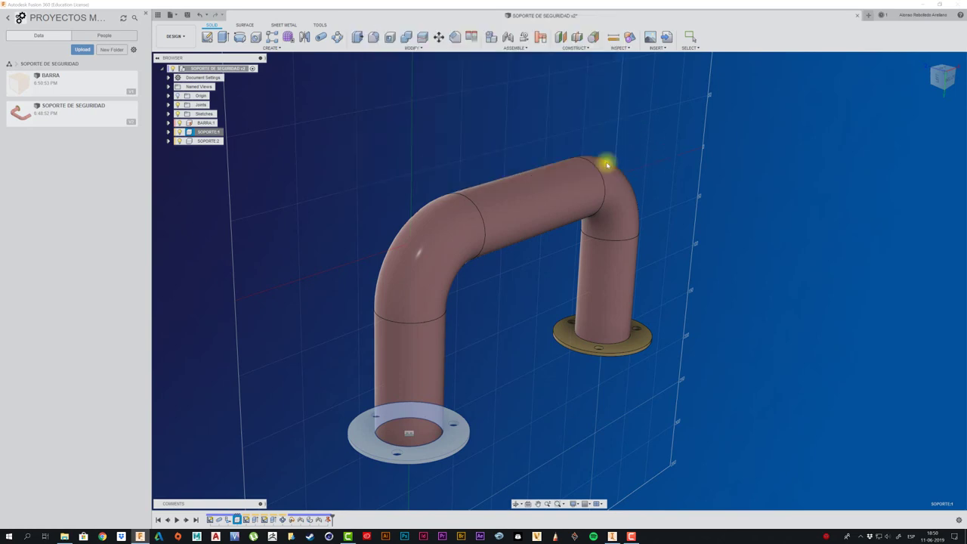
Save SOPORTE:2 as its own design, also trimmed to the name SOPORTE.
right_click(207, 141)
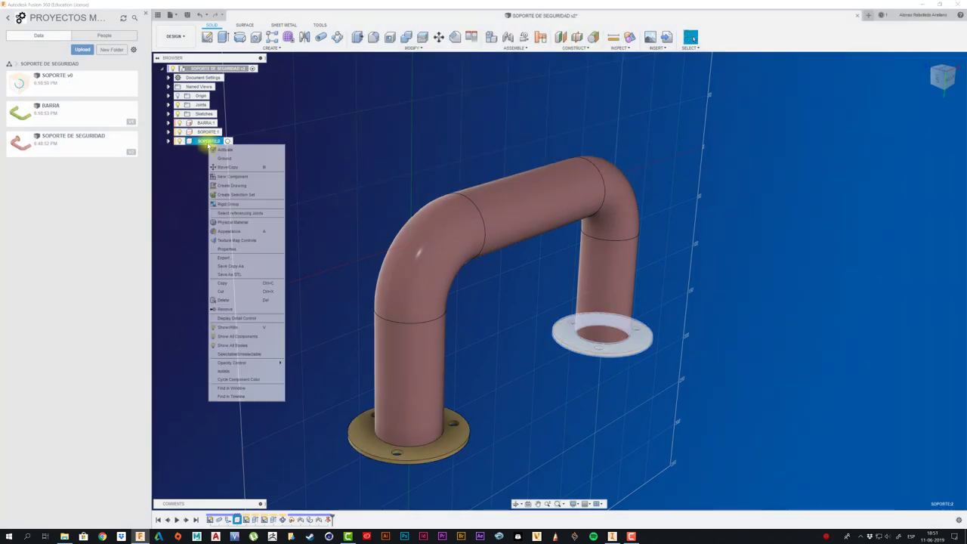
click(241, 266)
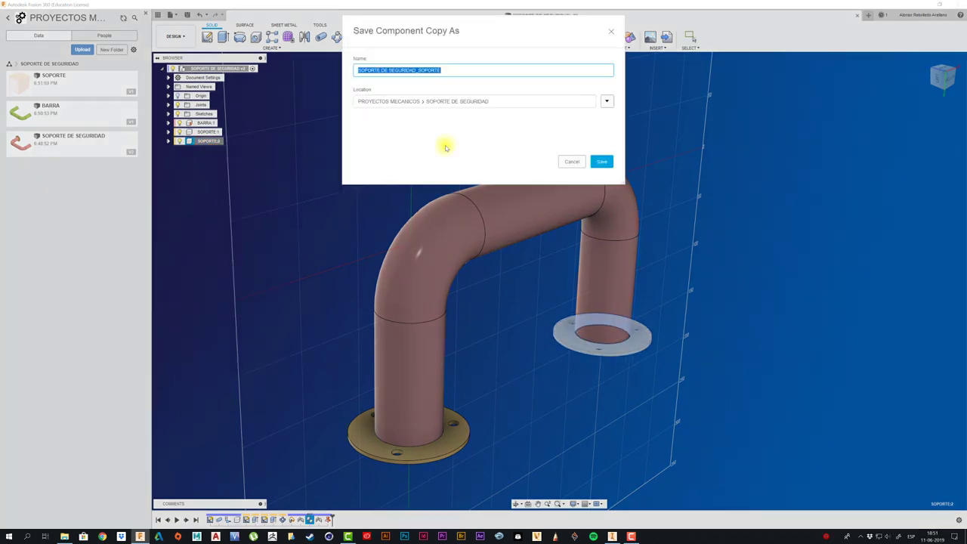
click(418, 71)
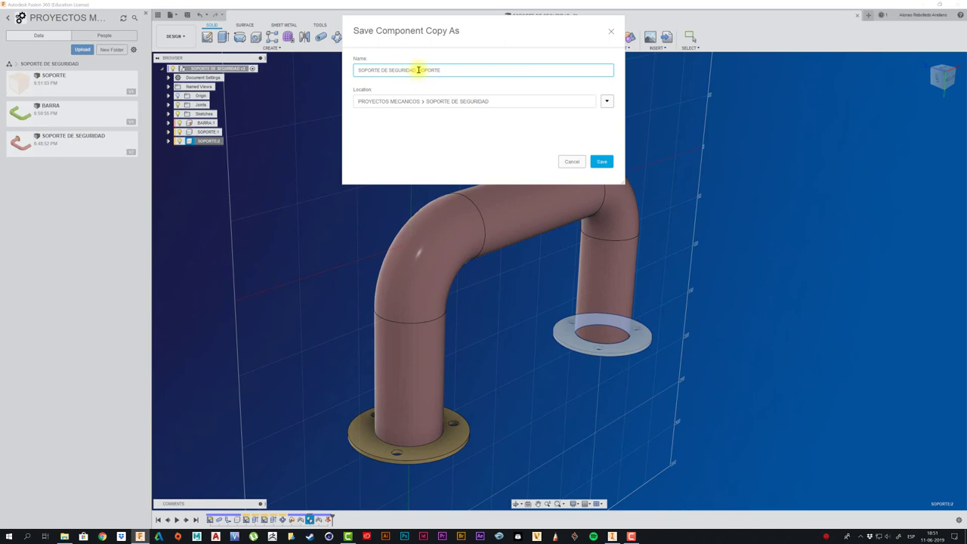
drag(418, 69, 330, 78)
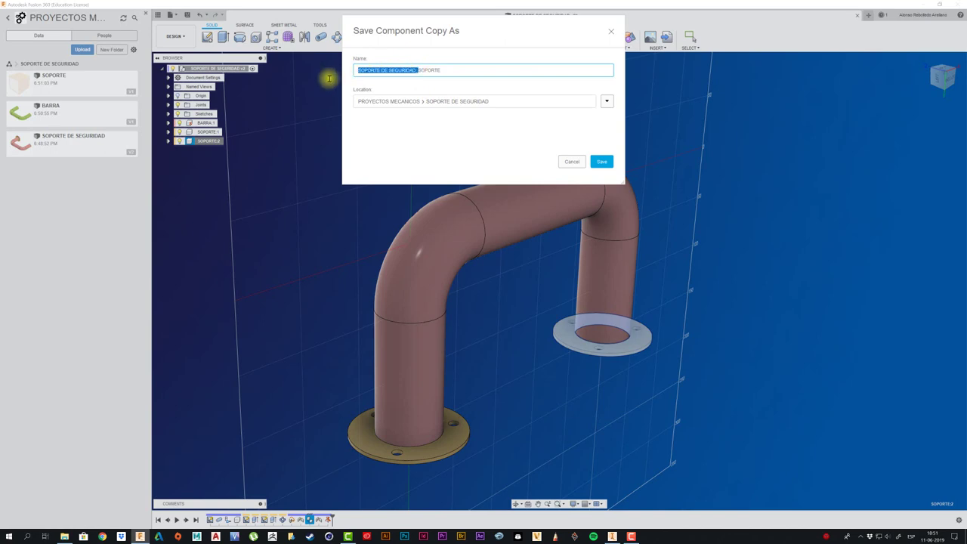
key(BackSpace)
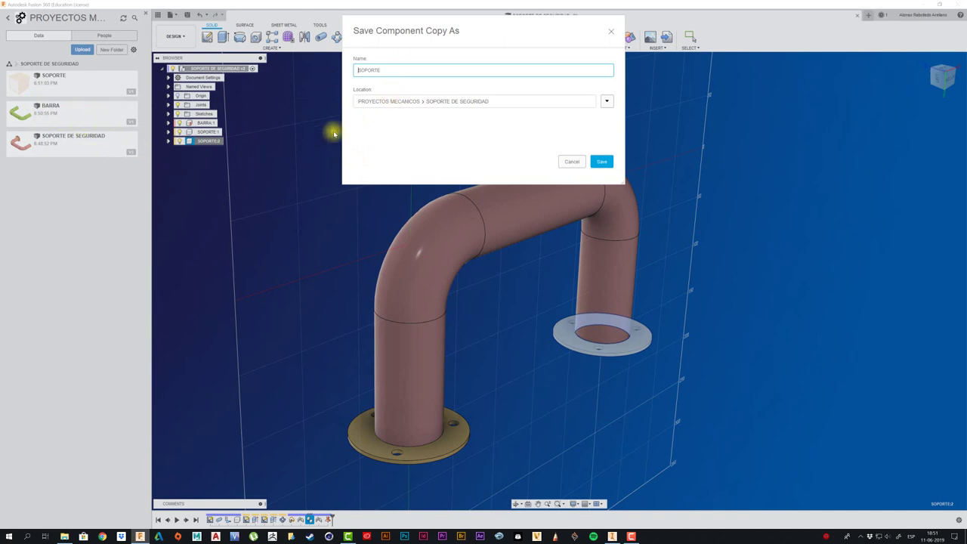
click(599, 164)
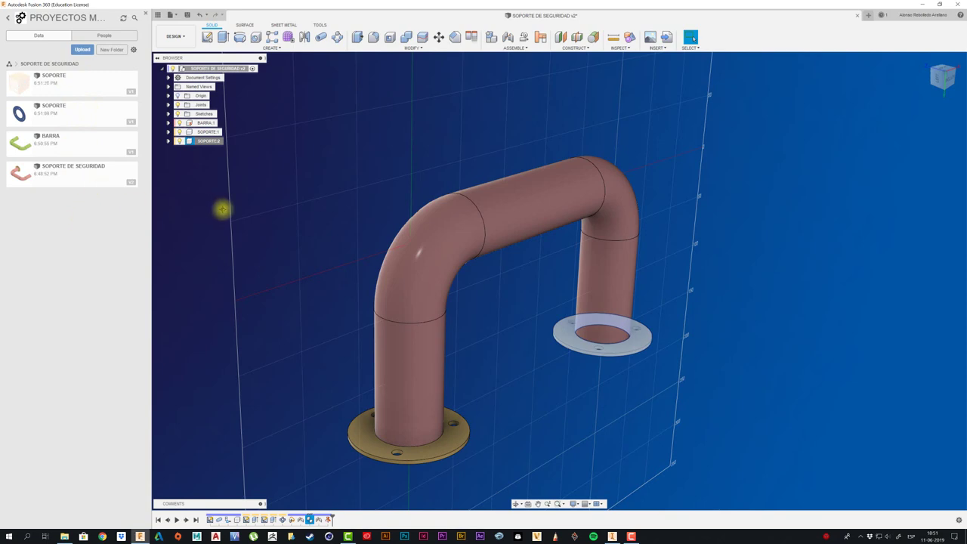
shift+middle_drag(222, 210, 228, 189)
Open BARRA and both SOPORTE designs from the Data Panel, then return to SOPORTE DE SEGURIDAD.
double_click(93, 143)
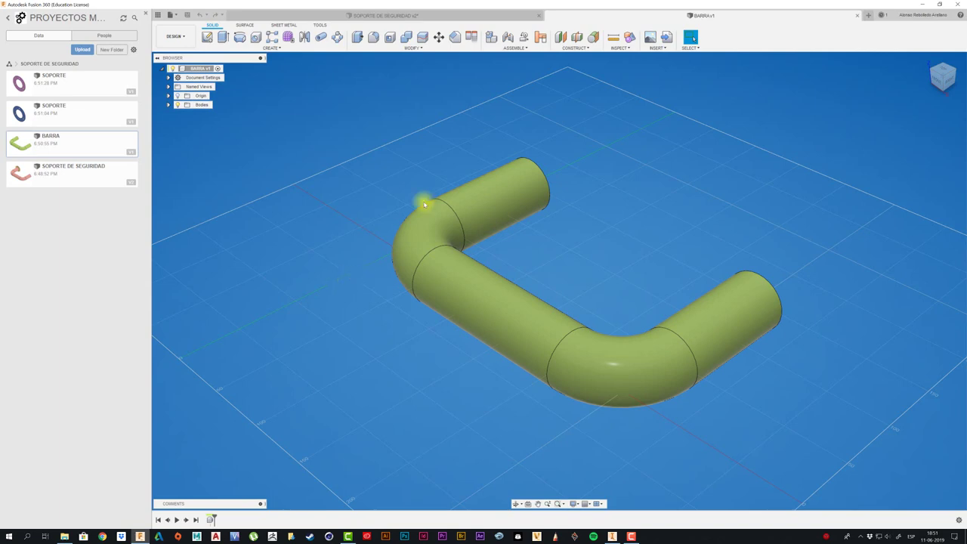
double_click(92, 117)
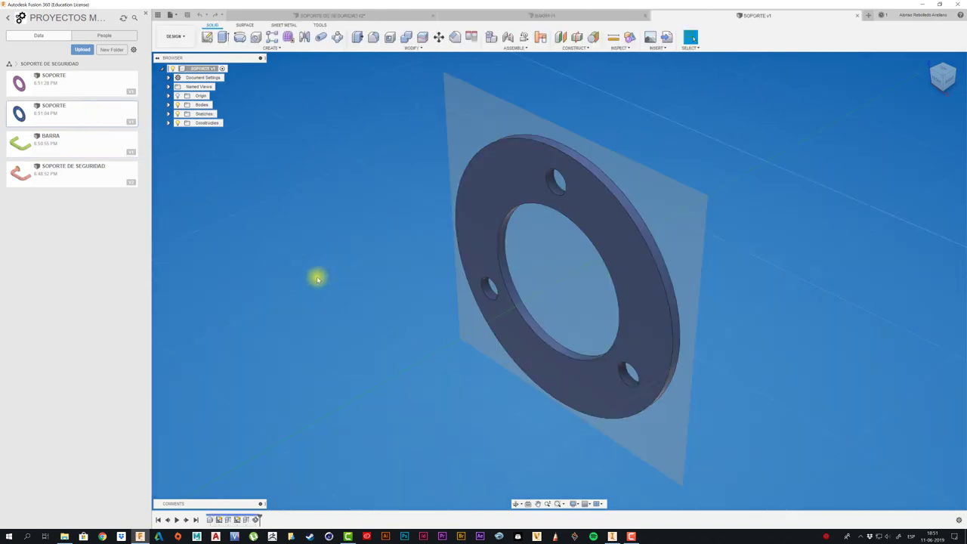
double_click(83, 82)
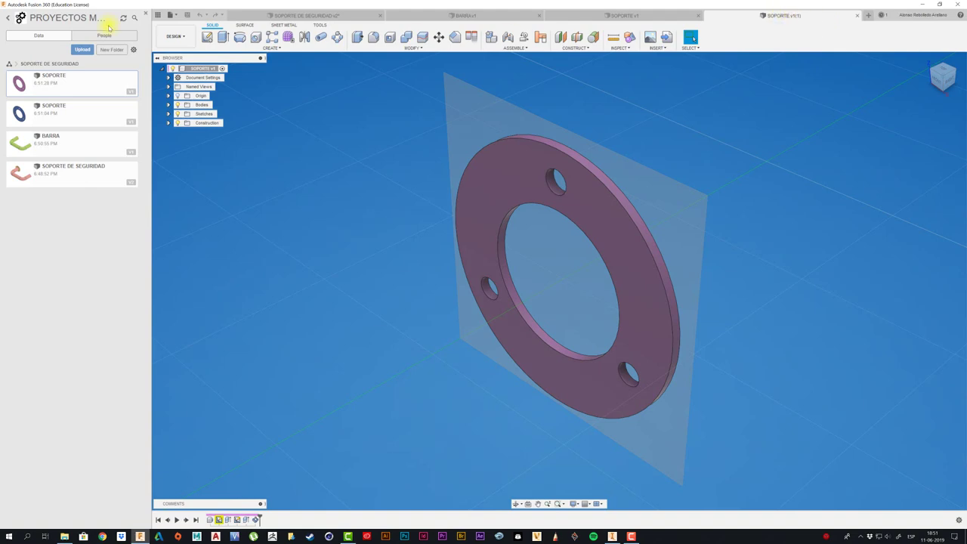
click(614, 17)
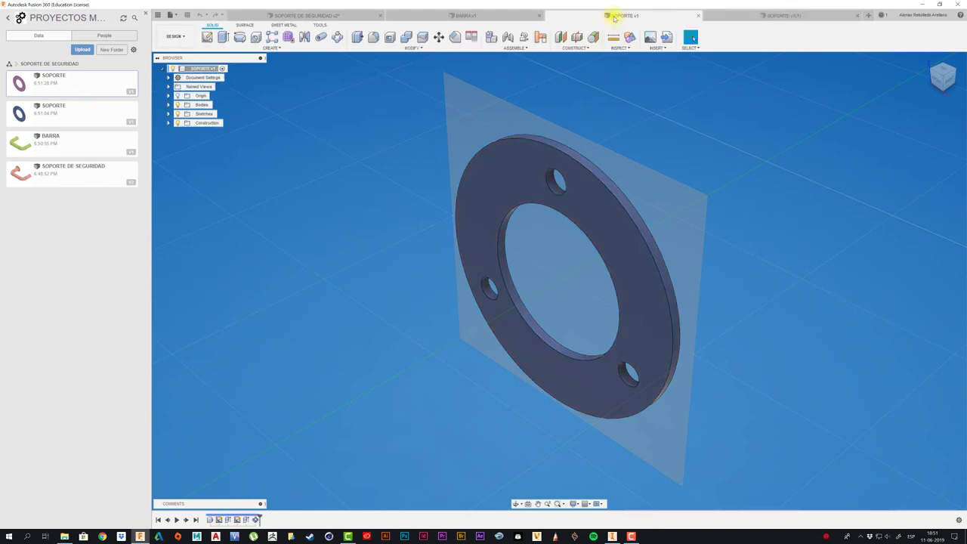
click(485, 17)
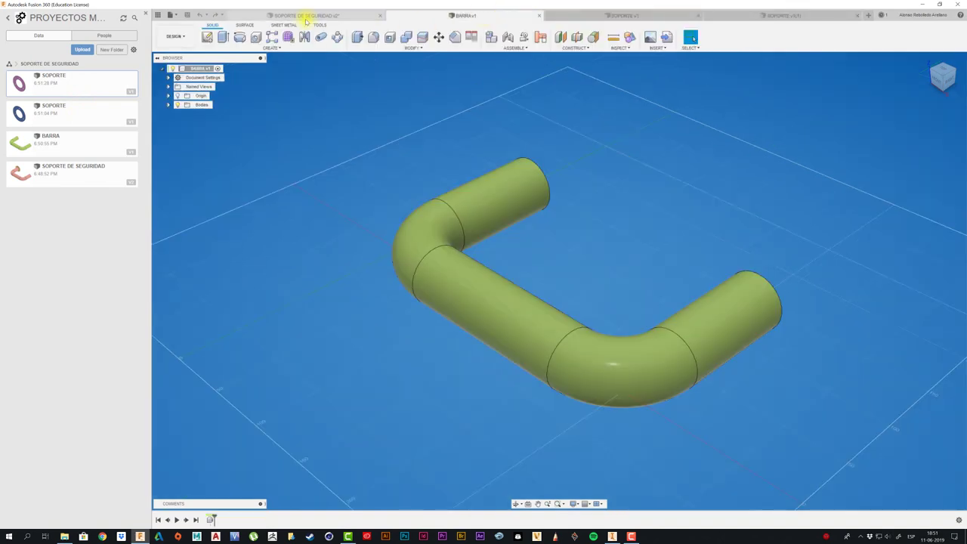
click(306, 16)
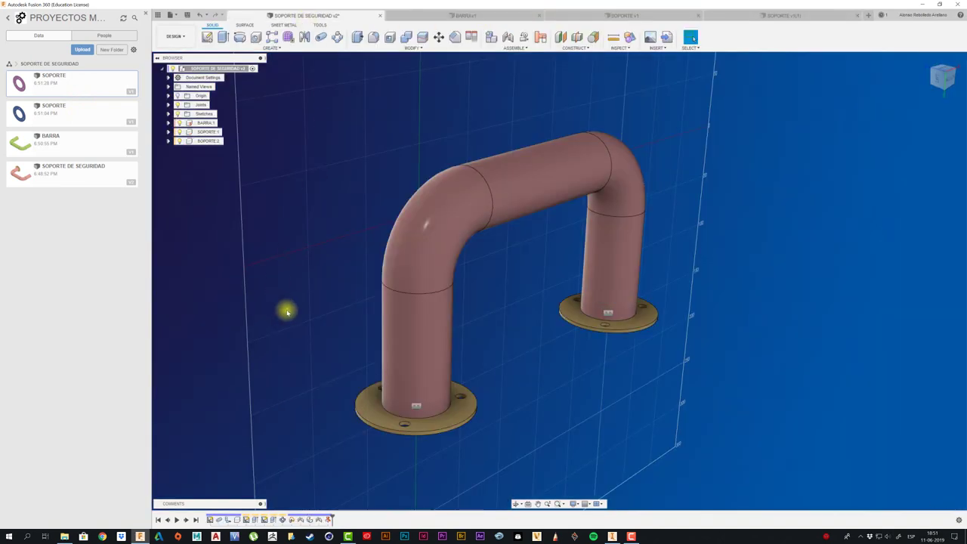
Insert the BARRA design from the Data Panel and move it away along Z.
mouse_move(287, 309)
shift+middle_down()
mouse_move(166, 261)
mouse_move(180, 250)
mouse_move(163, 227)
shift+middle_up()
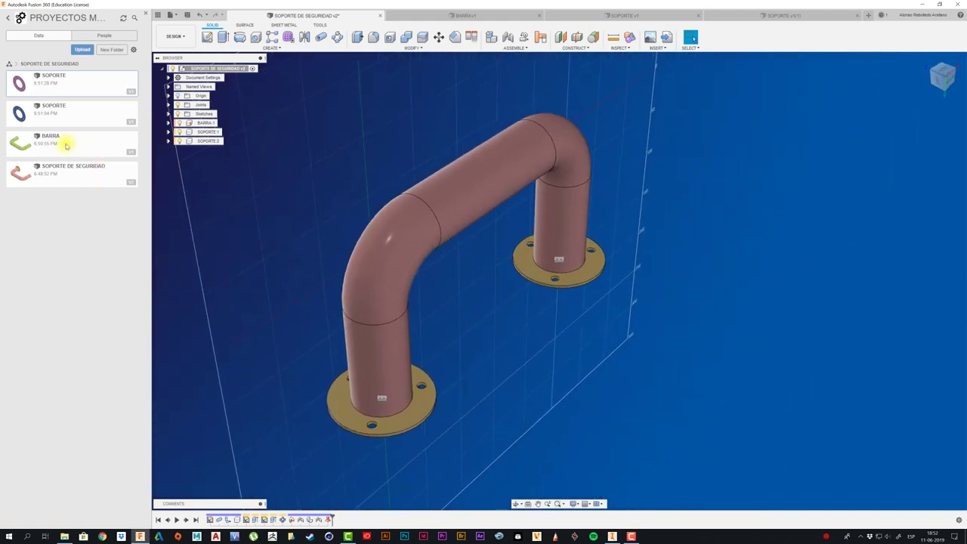
drag(67, 146, 250, 233)
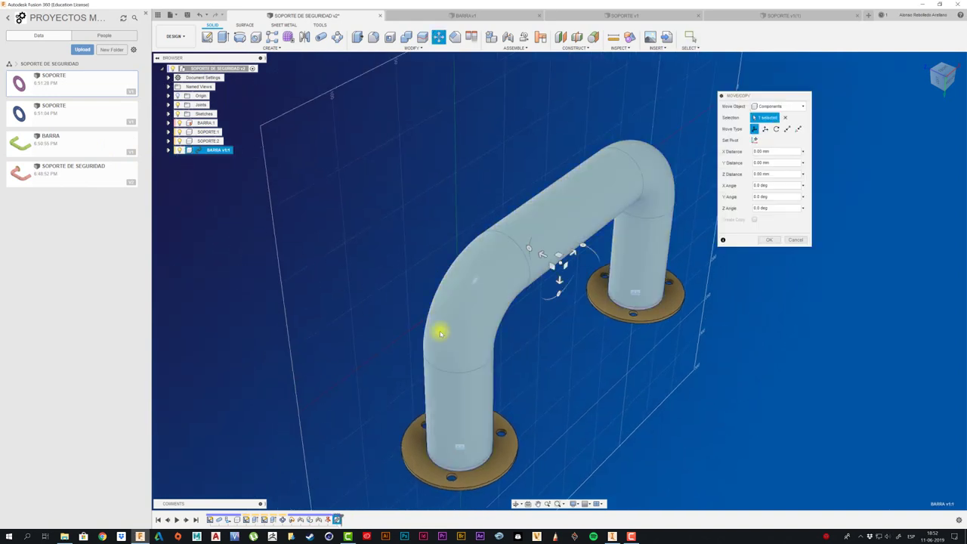
mouse_move(542, 253)
mouse_down()
mouse_move(365, 182)
mouse_move(335, 335)
mouse_up()
click(767, 241)
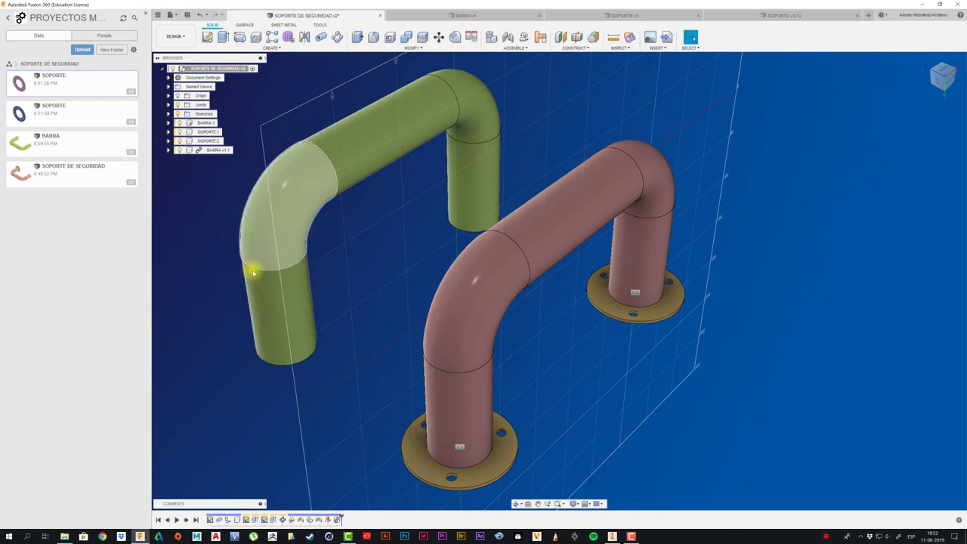
Copy and paste the original BARRA:1 bar, placing the BARRA:2 copy to the right.
shift+middle_drag(224, 273, 276, 284)
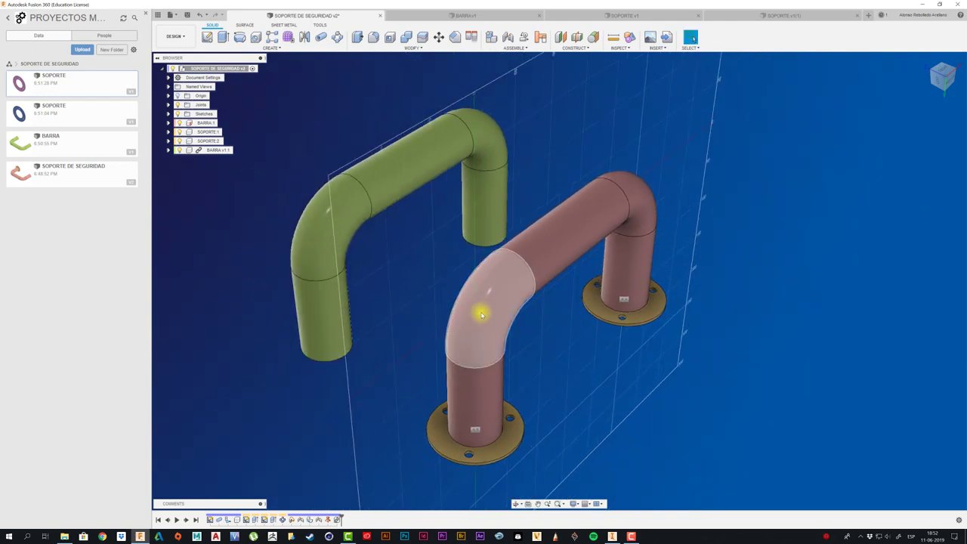
click(206, 123)
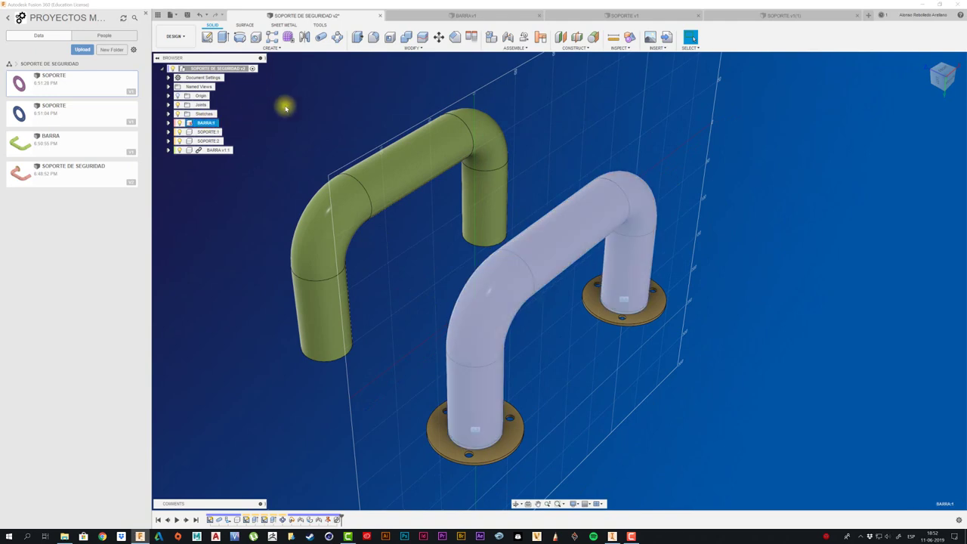
key(ctrl+c)
key(ctrl+v)
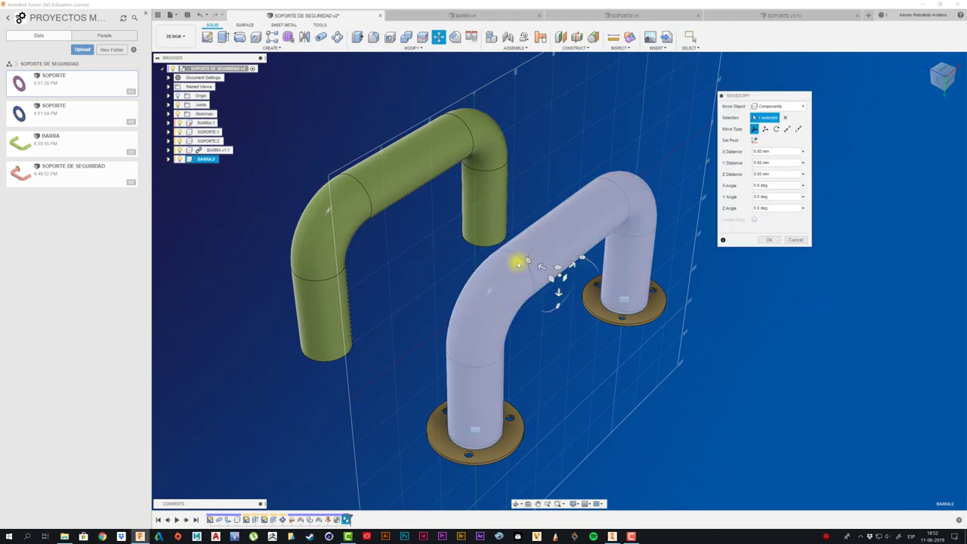
drag(541, 266, 702, 320)
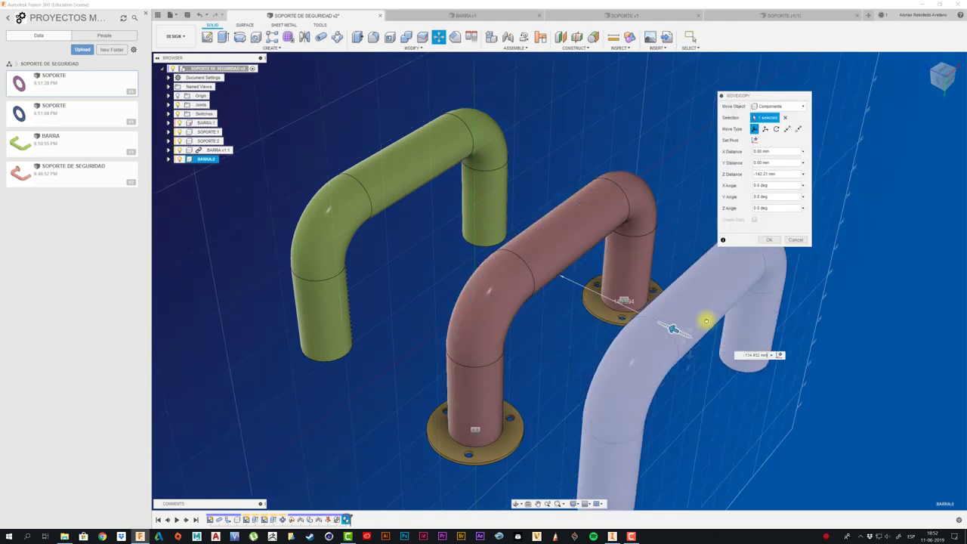
click(769, 240)
click(724, 276)
scroll(680, 268, down, 1)
scroll(665, 259, down, 1)
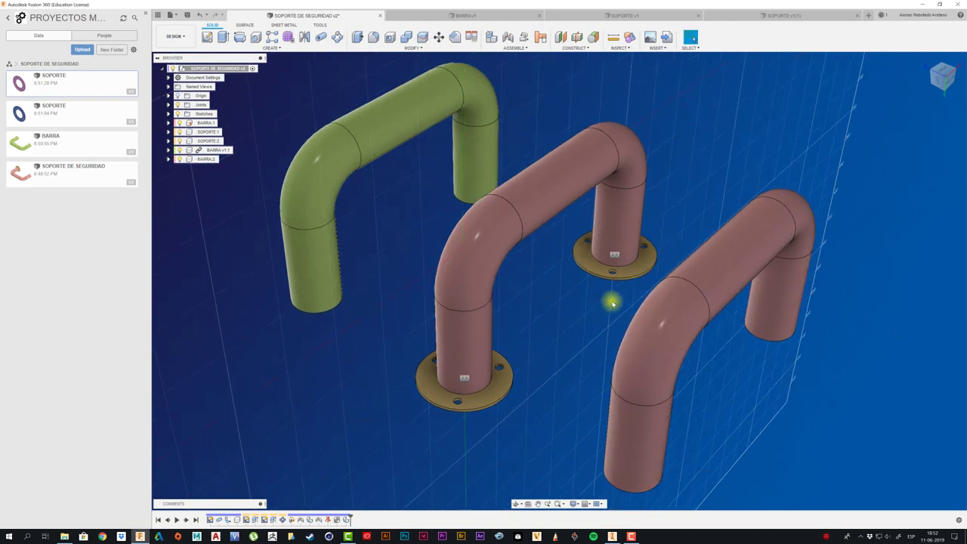
scroll(589, 317, down, 1)
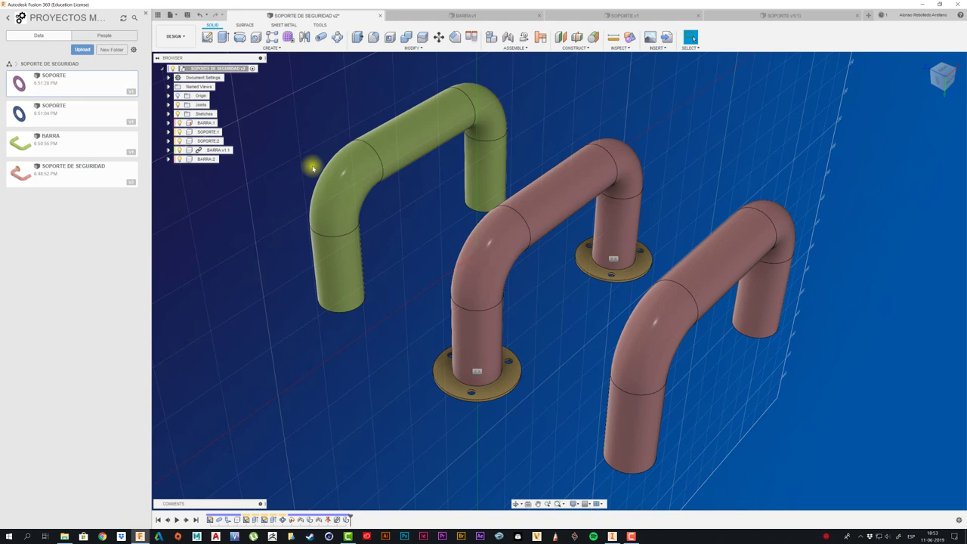
Break the link on the inserted BARRA v1:1 bar so it turns blue.
right_click(218, 150)
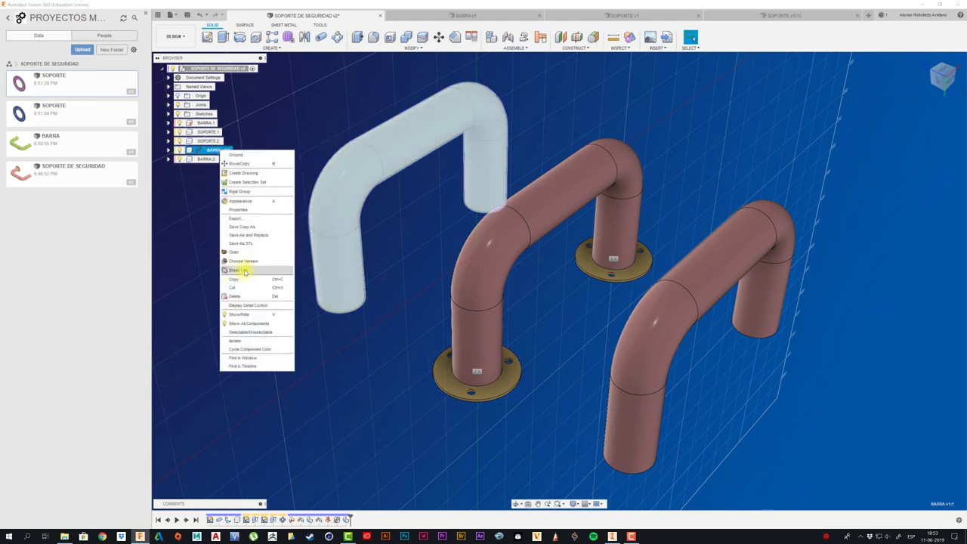
click(240, 270)
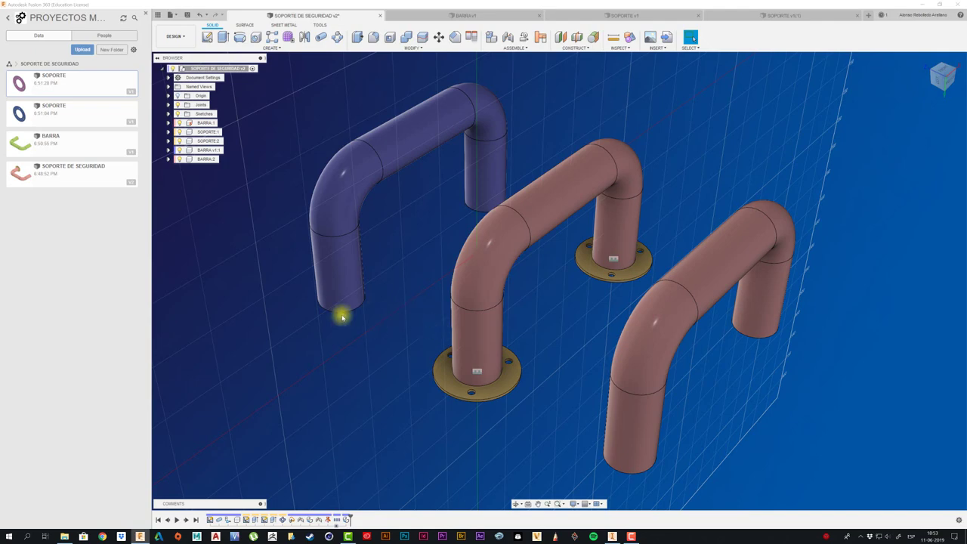
shift+middle_drag(342, 316, 342, 316)
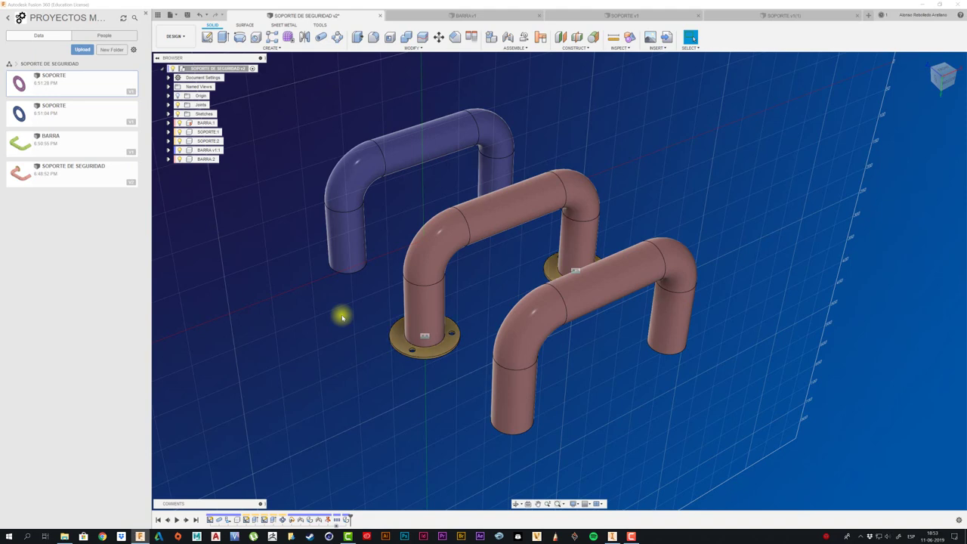
shift+middle_drag(342, 316, 340, 313)
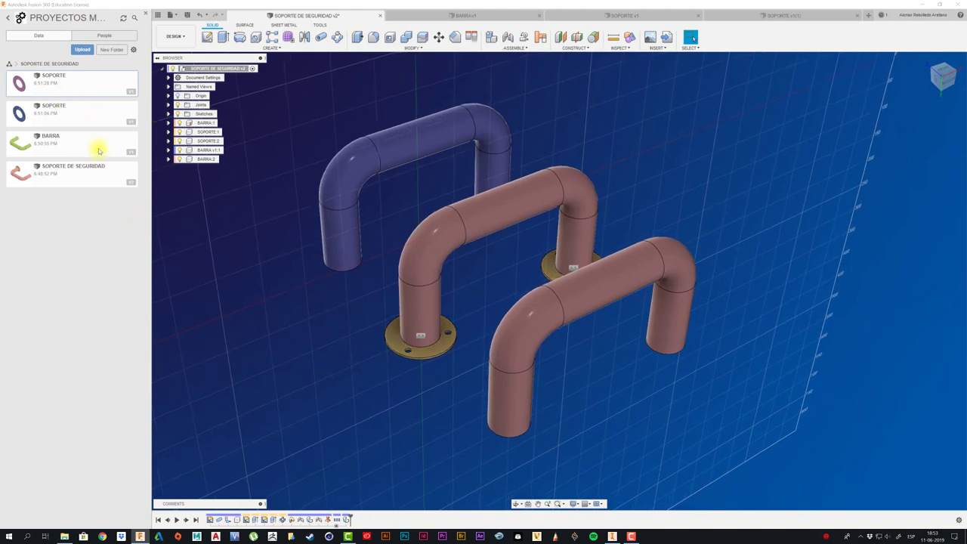
Dismiss the BARRA file's options without a choice and orbit to inspect the three bars.
right_click(98, 151)
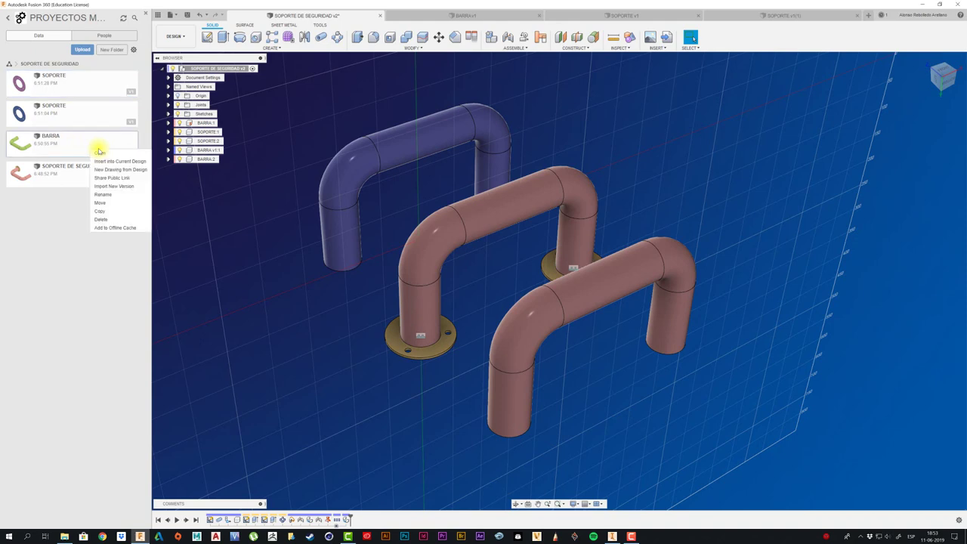
click(83, 251)
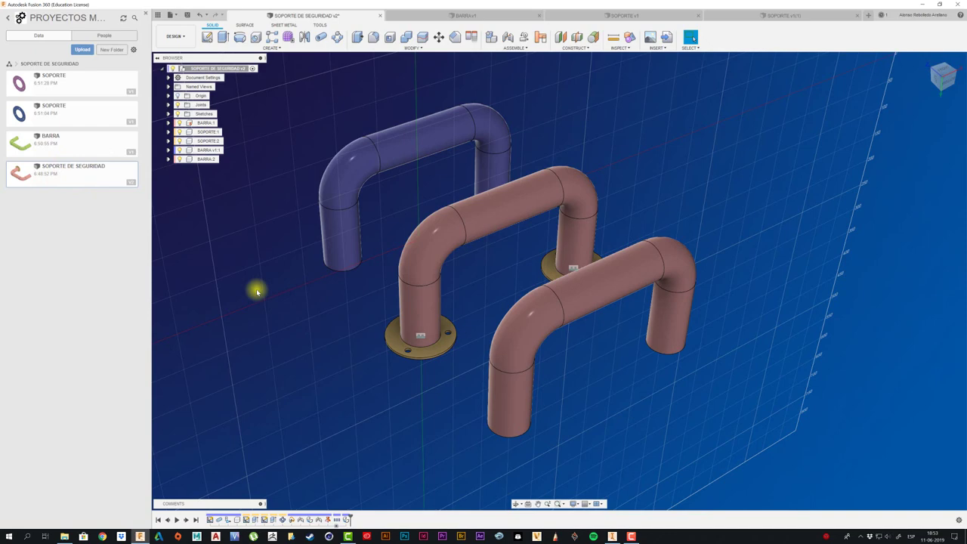
shift+middle_drag(257, 292, 257, 292)
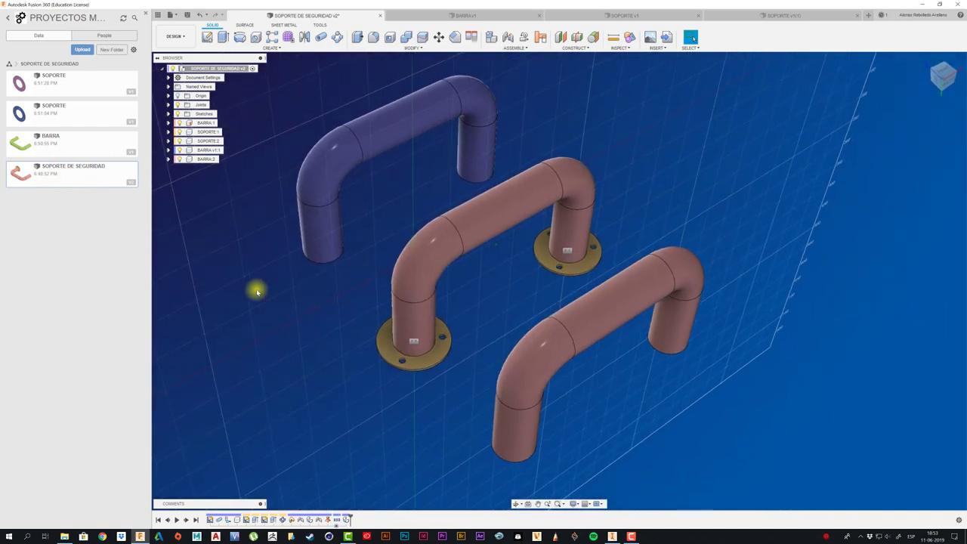